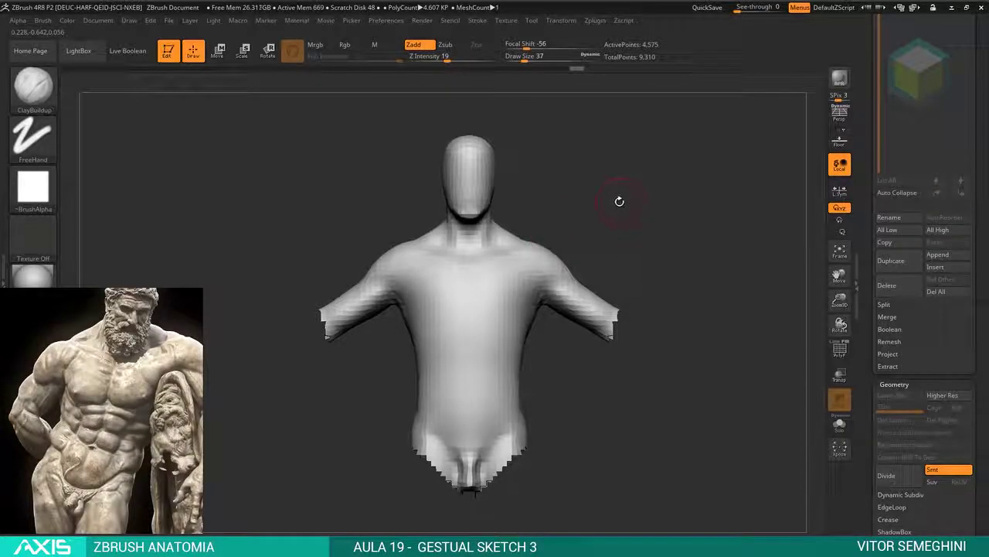
# Turn the mannequin to inspect it from the side and front, briefly checking the model library.
pyautogui.moveTo(633, 205)
pyautogui.mouseDown()
pyautogui.moveTo(623, 216)
pyautogui.moveTo(662, 229)
pyautogui.moveTo(620, 215)
pyautogui.mouseUp()
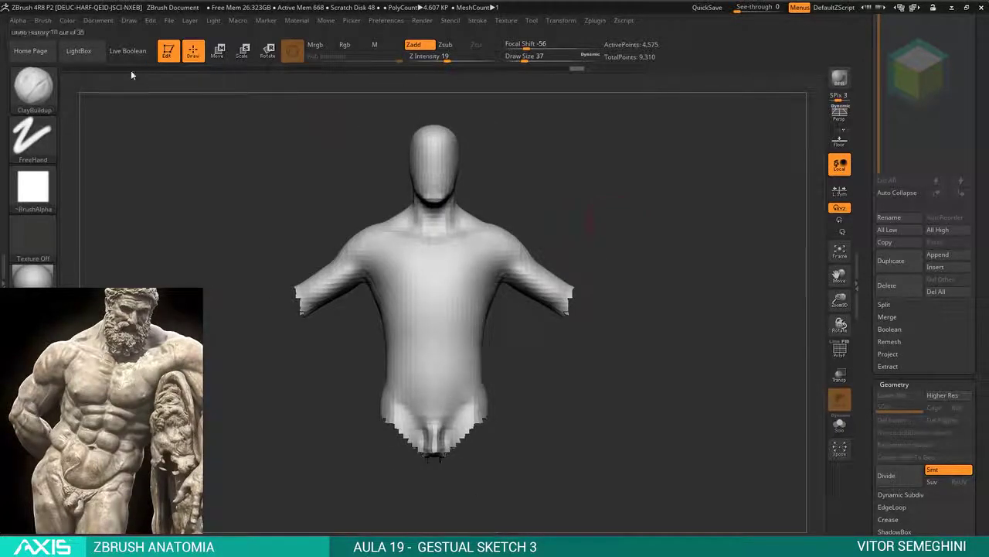
pyautogui.click(78, 51)
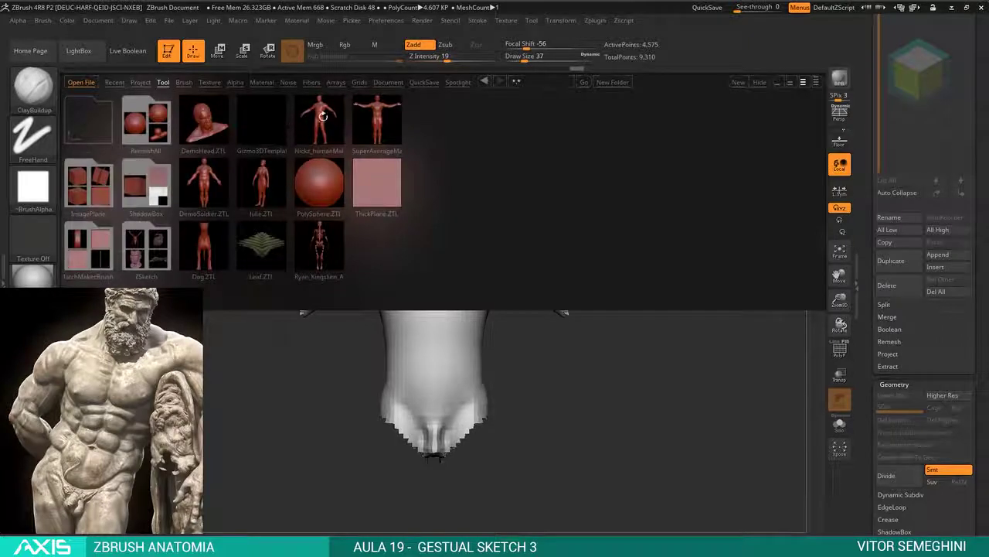
pyautogui.click(79, 52)
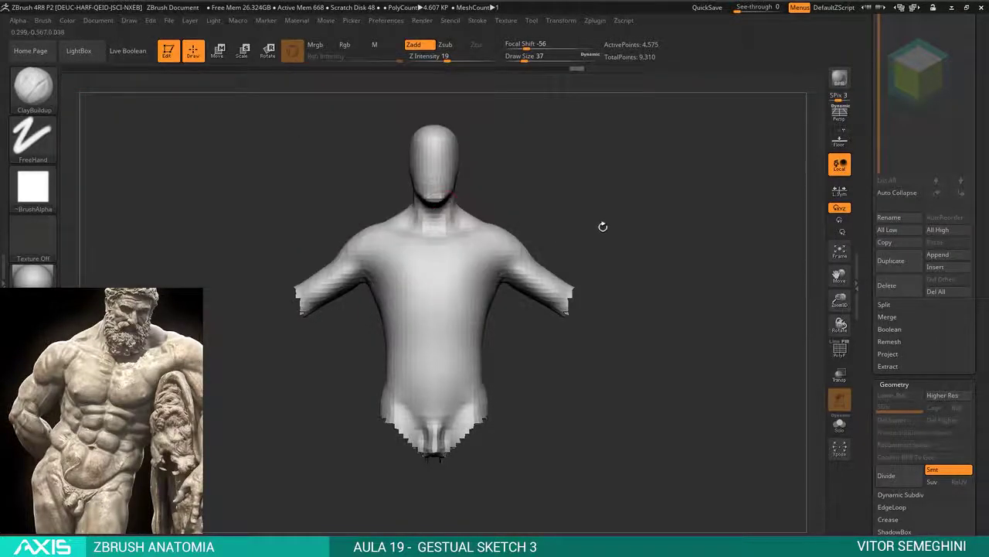
pyautogui.moveTo(603, 226)
pyautogui.mouseDown()
pyautogui.moveTo(599, 203)
pyautogui.moveTo(634, 212)
pyautogui.moveTo(595, 218)
pyautogui.moveTo(631, 223)
pyautogui.moveTo(605, 214)
pyautogui.moveTo(639, 203)
pyautogui.moveTo(591, 222)
pyautogui.moveTo(603, 276)
pyautogui.moveTo(632, 223)
pyautogui.moveTo(628, 193)
pyautogui.moveTo(630, 203)
pyautogui.mouseUp()
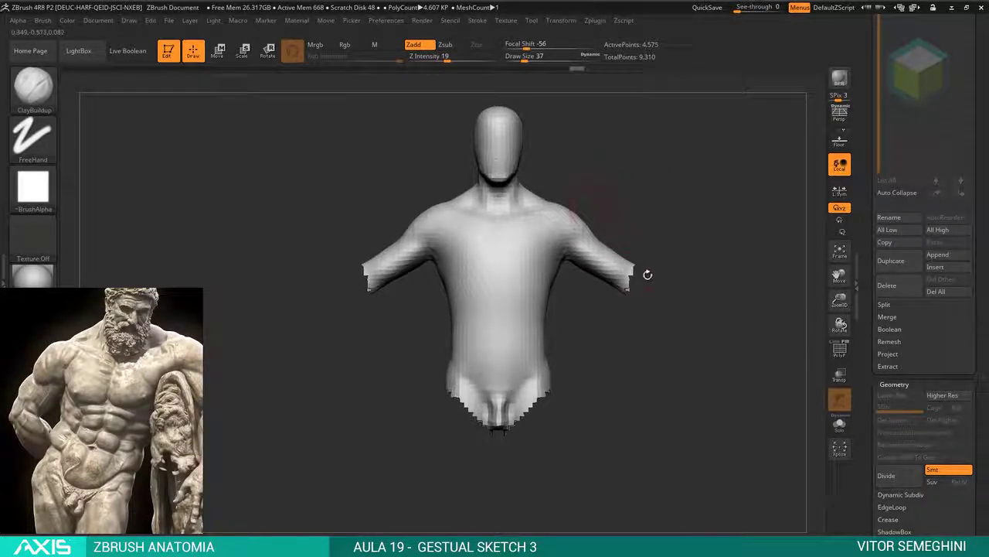
pyautogui.moveTo(647, 274)
pyautogui.mouseDown()
pyautogui.moveTo(630, 280)
pyautogui.moveTo(648, 267)
pyautogui.moveTo(699, 316)
pyautogui.mouseUp()
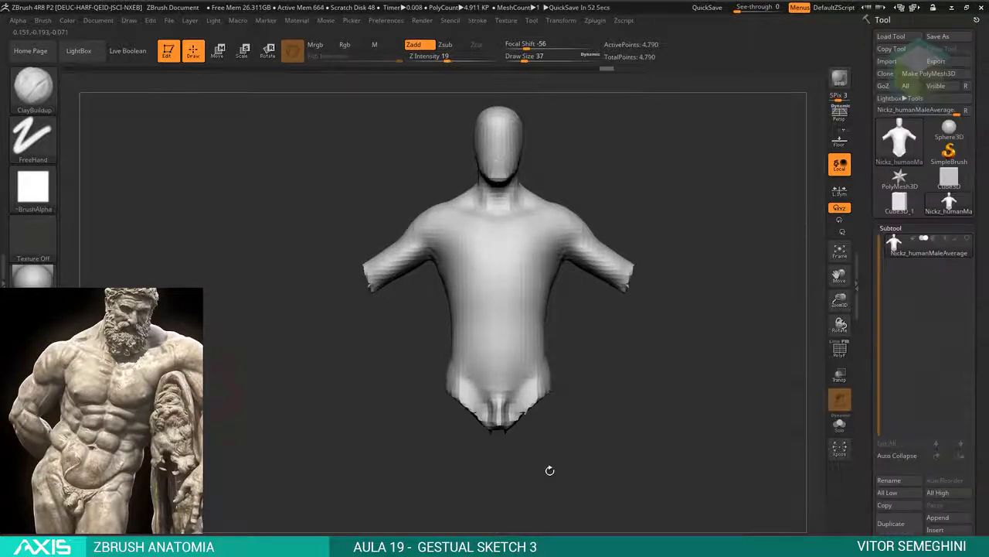
# Mask the upper torso and shift the lower body into a new pose with Transpose Move.
pyautogui.moveTo(548, 468); pyautogui.dragTo(614, 260)
pyautogui.keyDown('ctrl'); pyautogui.moveTo(572, 154); pyautogui.dragTo(464, 325); pyautogui.keyUp('ctrl')
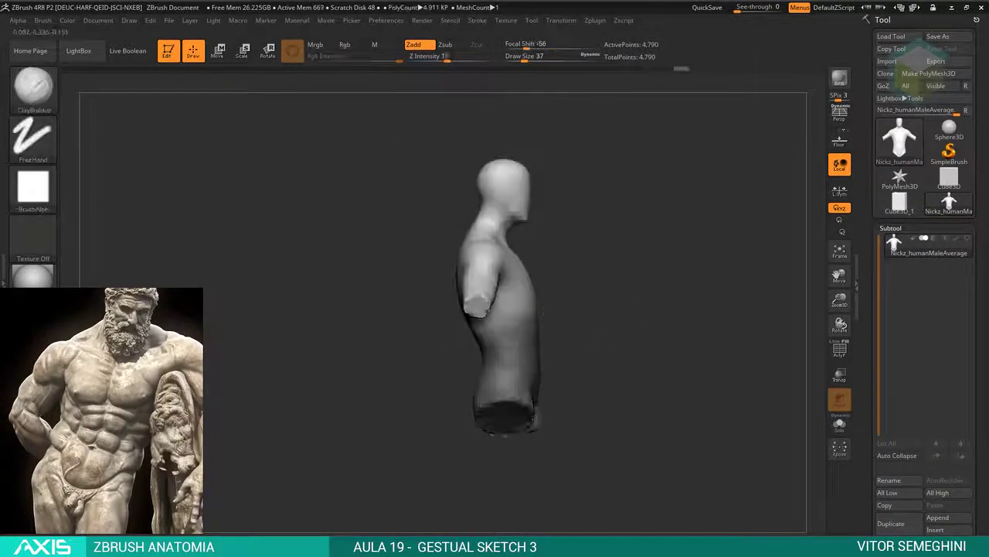
pyautogui.press('w')
pyautogui.moveTo(634, 232)
pyautogui.mouseDown()
pyautogui.moveTo(570, 221)
pyautogui.moveTo(461, 286)
pyautogui.mouseUp()
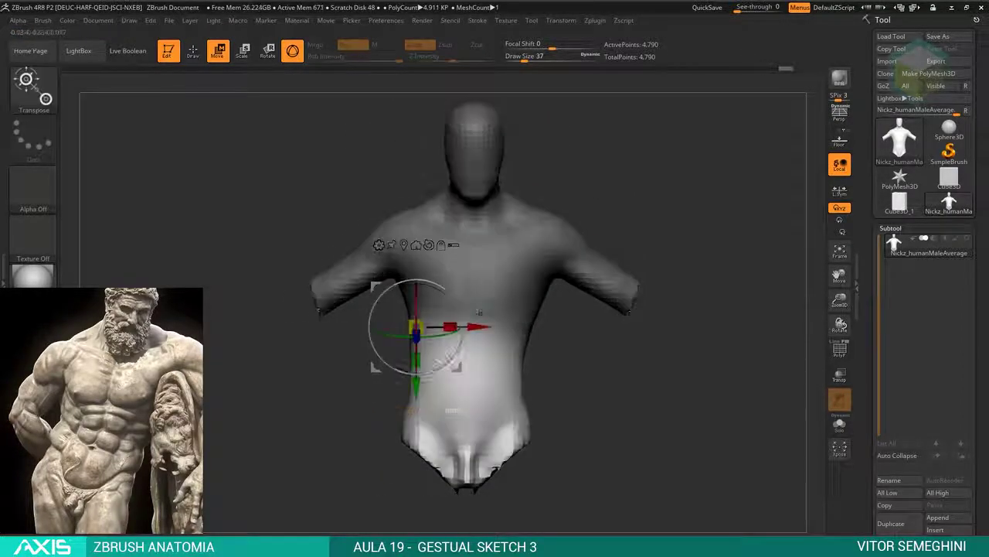
pyautogui.moveTo(461, 285)
pyautogui.mouseDown()
pyautogui.moveTo(501, 297)
pyautogui.moveTo(556, 294)
pyautogui.mouseUp()
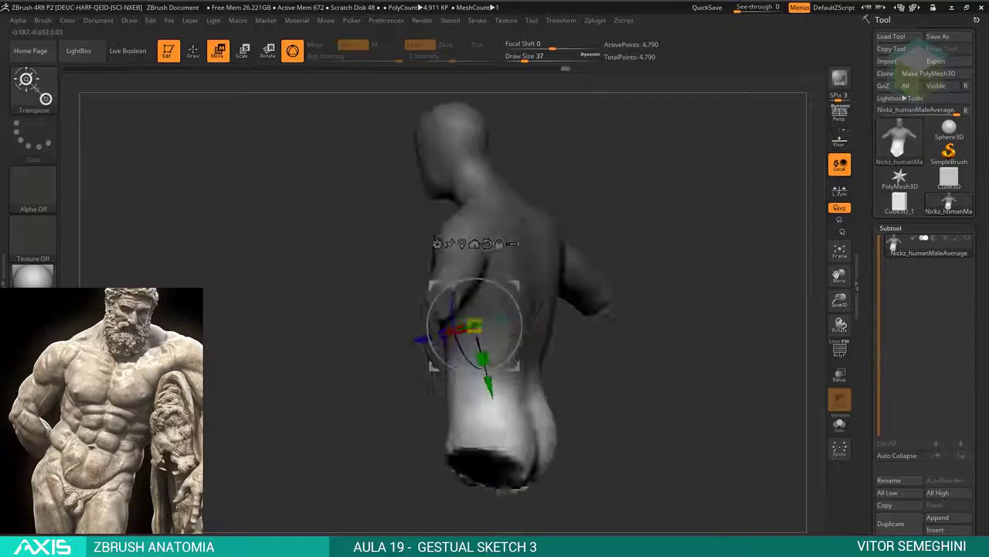
pyautogui.press('q')
pyautogui.press('space')
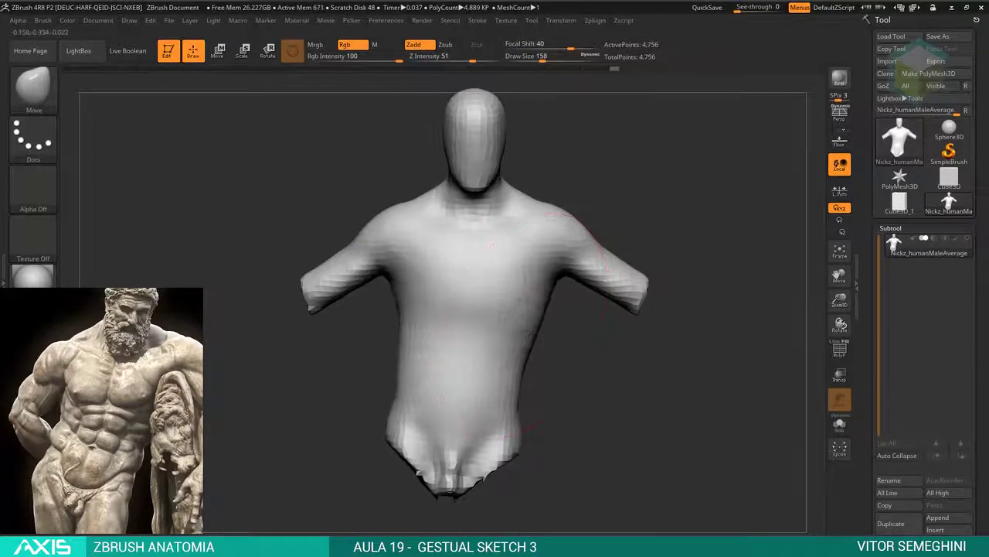
# Broaden the torso using the Inflat and Move brushes, checking it front and back.
pyautogui.press('b')
pyautogui.press('i')
pyautogui.press('n')
pyautogui.moveTo(403, 217); pyautogui.dragTo(497, 254)
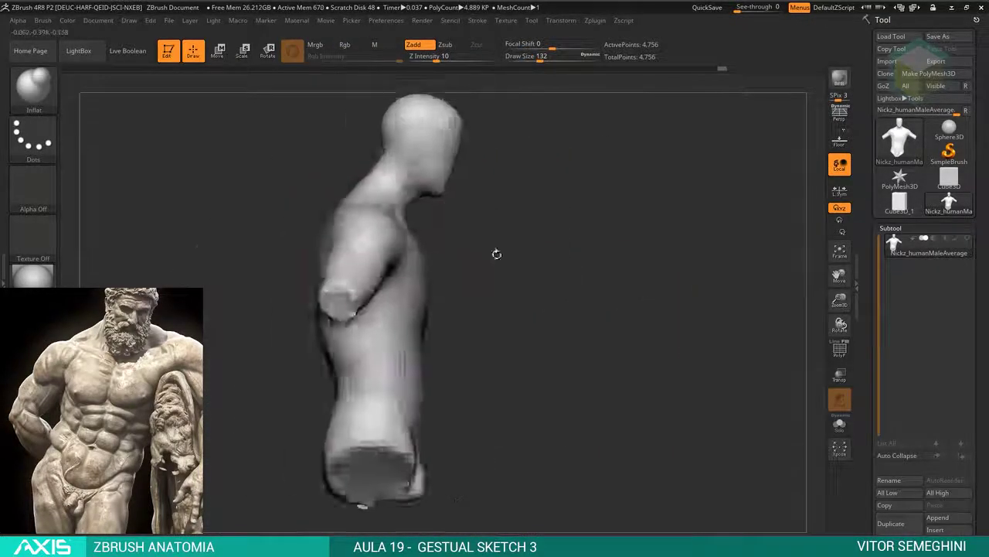
pyautogui.moveTo(312, 254)
pyautogui.mouseDown()
pyautogui.moveTo(584, 315)
pyautogui.moveTo(653, 294)
pyautogui.mouseUp()
pyautogui.press('b')
pyautogui.press('m')
pyautogui.press('v')
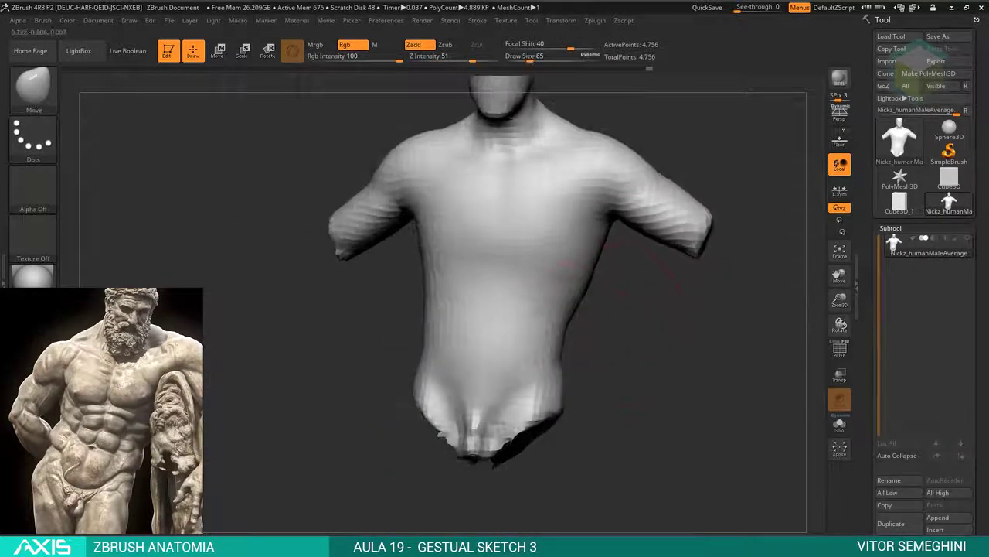
pyautogui.moveTo(679, 259)
pyautogui.mouseDown()
pyautogui.moveTo(542, 371)
pyautogui.moveTo(673, 282)
pyautogui.moveTo(718, 301)
pyautogui.mouseUp()
# Raise the right arm up and outward, then mask and rotate the left arm downward.
pyautogui.press('w')
pyautogui.press('q')
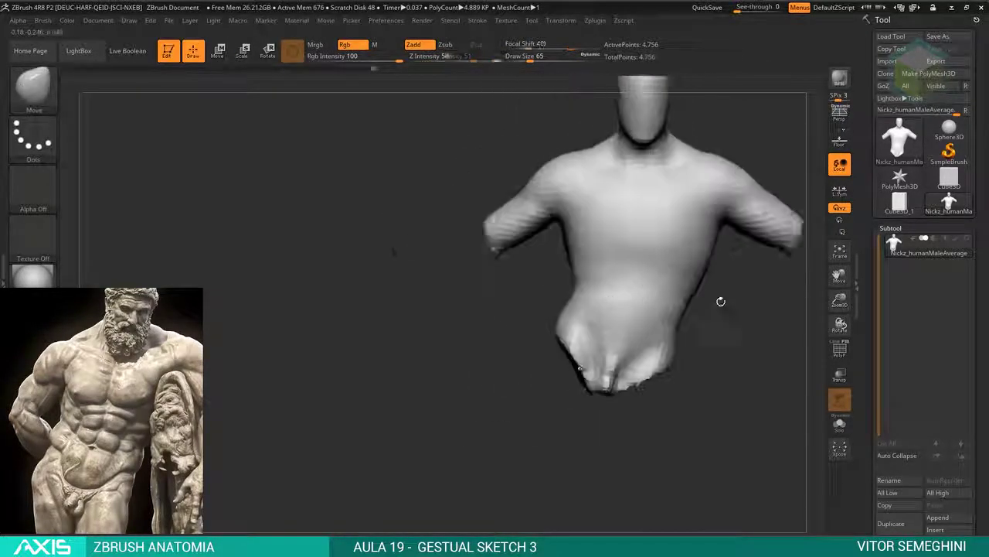
pyautogui.press('f')
pyautogui.moveTo(541, 256); pyautogui.dragTo(534, 224)
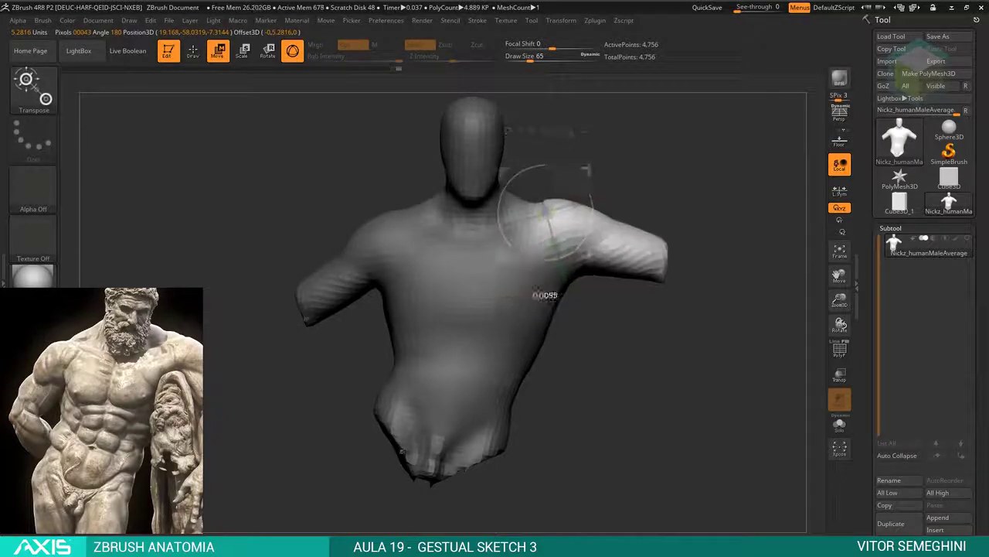
pyautogui.keyDown('ctrl'); pyautogui.moveTo(349, 189); pyautogui.dragTo(397, 165); pyautogui.keyUp('ctrl')
pyautogui.press('r')
pyautogui.moveTo(408, 221)
pyautogui.mouseDown()
pyautogui.moveTo(419, 298)
pyautogui.moveTo(408, 320)
pyautogui.mouseUp()
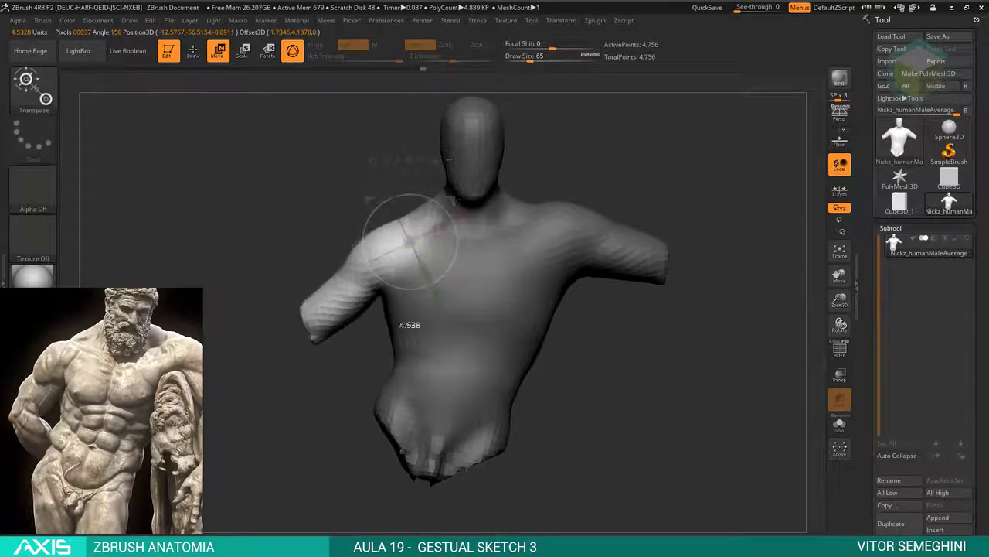
pyautogui.press('q')
# Orbit around the torso to review the new pose from the back and side.
pyautogui.moveTo(589, 147); pyautogui.dragTo(502, 215)
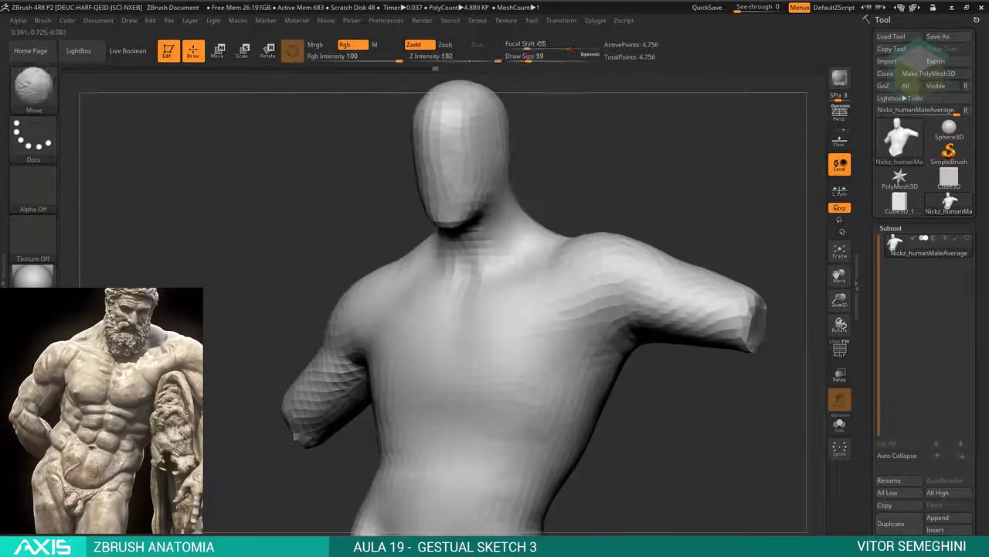
pyautogui.moveTo(541, 185); pyautogui.dragTo(367, 247)
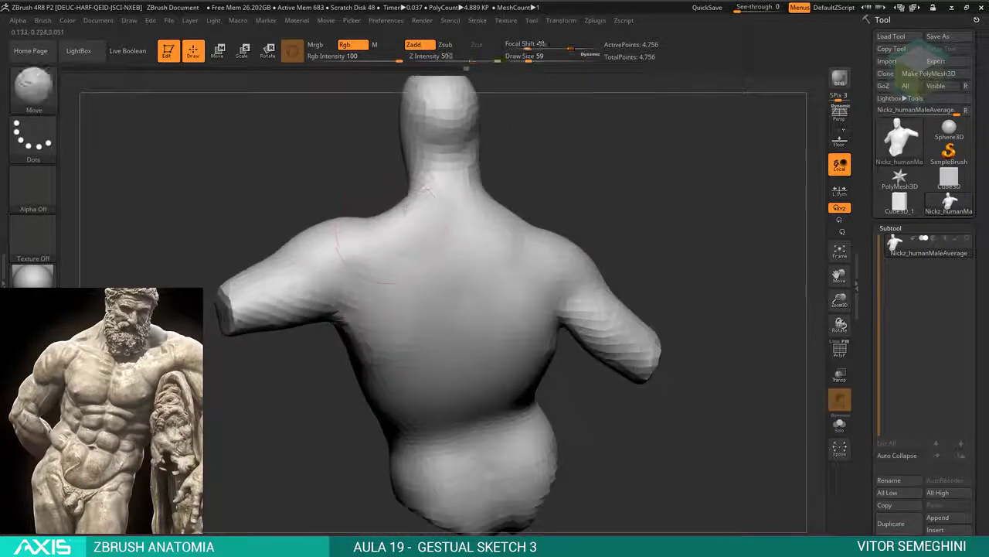
pyautogui.moveTo(526, 162)
pyautogui.mouseDown()
pyautogui.moveTo(590, 183)
pyautogui.moveTo(417, 247)
pyautogui.moveTo(479, 211)
pyautogui.moveTo(410, 230)
pyautogui.moveTo(444, 209)
pyautogui.moveTo(246, 374)
pyautogui.moveTo(453, 194)
pyautogui.moveTo(525, 164)
pyautogui.moveTo(495, 201)
pyautogui.moveTo(507, 221)
pyautogui.moveTo(480, 232)
pyautogui.mouseUp()
pyautogui.press('w')
pyautogui.press('q')
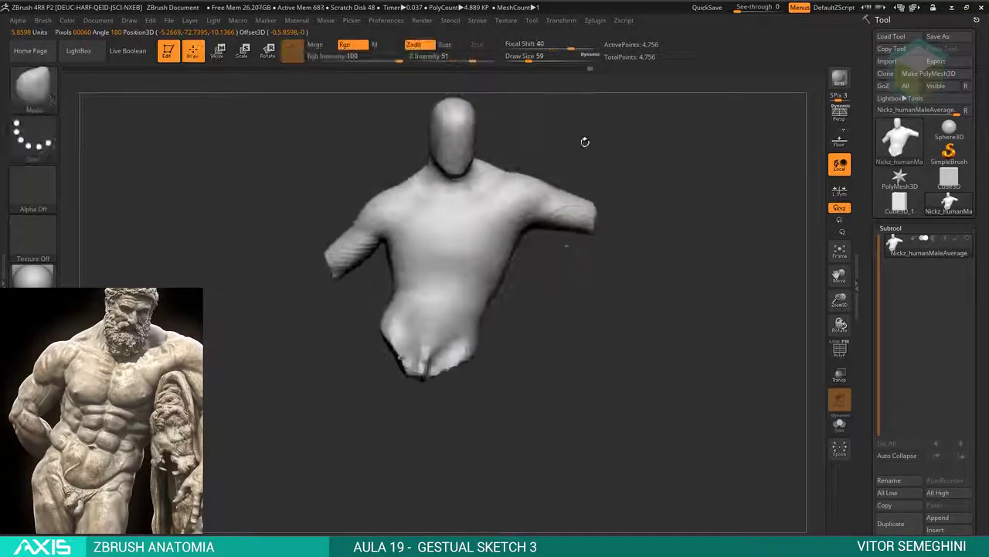
pyautogui.moveTo(585, 144)
pyautogui.mouseDown()
pyautogui.moveTo(394, 379)
pyautogui.moveTo(685, 371)
pyautogui.moveTo(558, 312)
pyautogui.mouseUp()
pyautogui.scroll(-1, 982, 280)
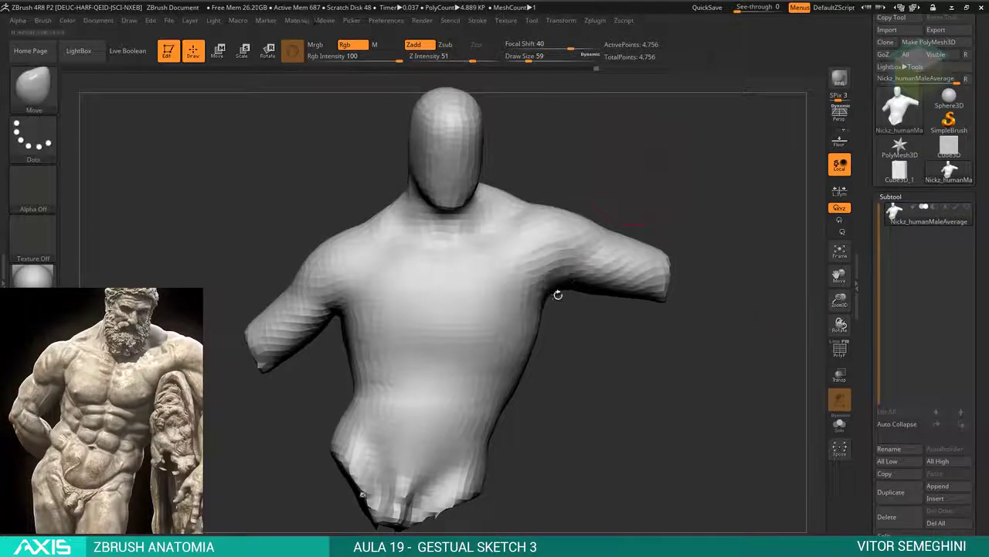
# Mask the body to isolate the head and tilt it forward with Transpose.
pyautogui.moveTo(650, 193)
pyautogui.mouseDown()
pyautogui.moveTo(557, 293)
pyautogui.moveTo(592, 221)
pyautogui.mouseUp()
pyautogui.press('w')
pyautogui.keyDown('shift'); pyautogui.moveTo(529, 305); pyautogui.dragTo(526, 305); pyautogui.keyUp('shift')
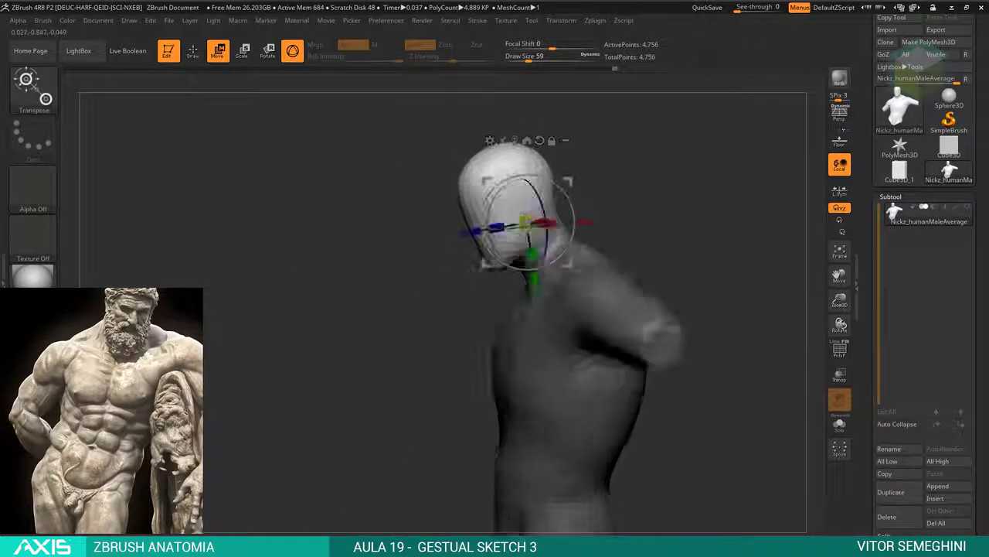
# Clear the mask and select the ClayBuildup brush with FreeHand stroke.
pyautogui.press('q')
pyautogui.keyDown('ctrl'); pyautogui.click(757, 348); pyautogui.keyUp('ctrl')
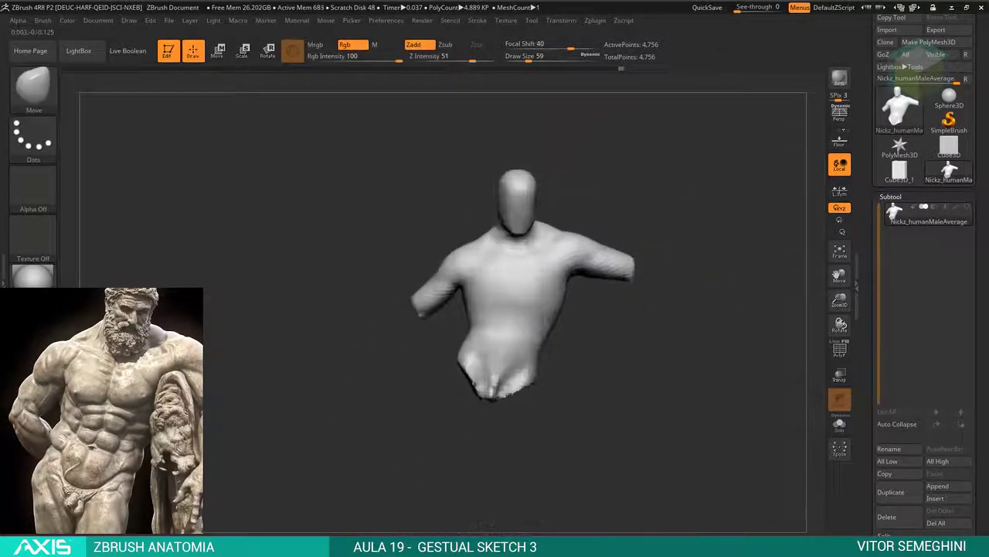
pyautogui.moveTo(757, 348); pyautogui.dragTo(781, 332)
pyautogui.scroll(-5, 886, 410)
pyautogui.press('b')
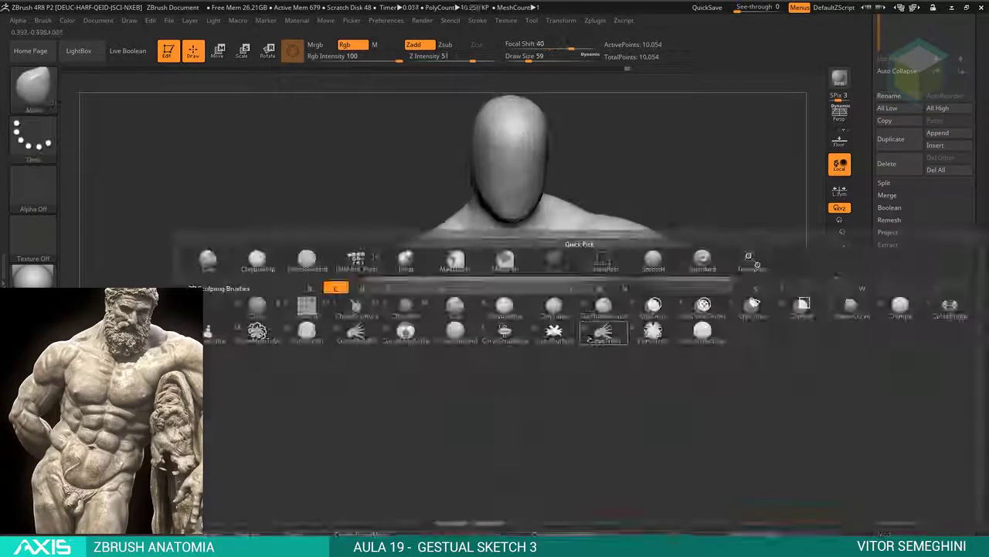
pyautogui.press('c')
pyautogui.press('b')
pyautogui.press('space')
# Build up both pectorals, smooth them, and DynaMesh the torso at resolution 248.
pyautogui.moveTo(470, 268); pyautogui.dragTo(444, 288)
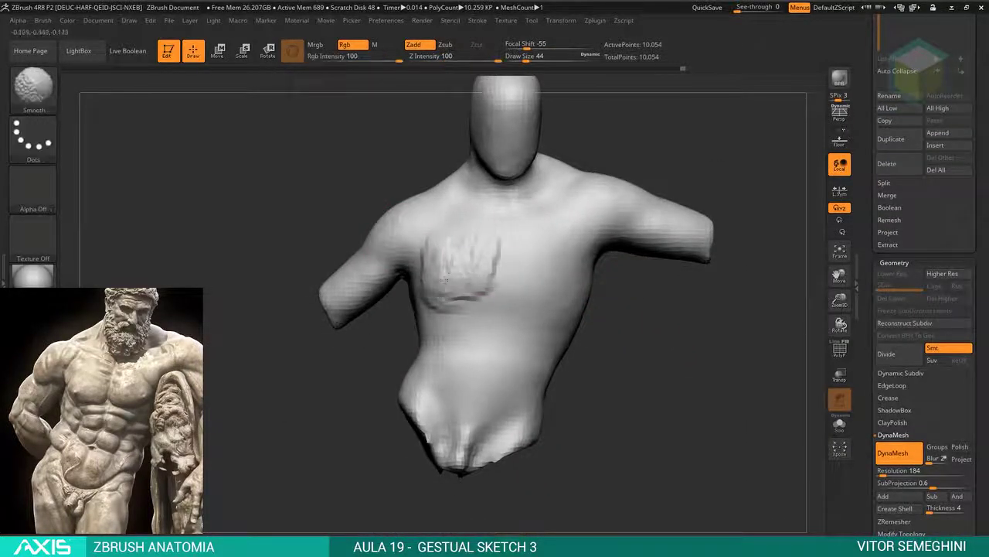
pyautogui.moveTo(460, 249); pyautogui.dragTo(533, 255)
pyautogui.moveTo(541, 293); pyautogui.dragTo(588, 308)
pyautogui.moveTo(364, 193)
pyautogui.mouseDown()
pyautogui.moveTo(599, 271)
pyautogui.moveTo(580, 325)
pyautogui.mouseUp()
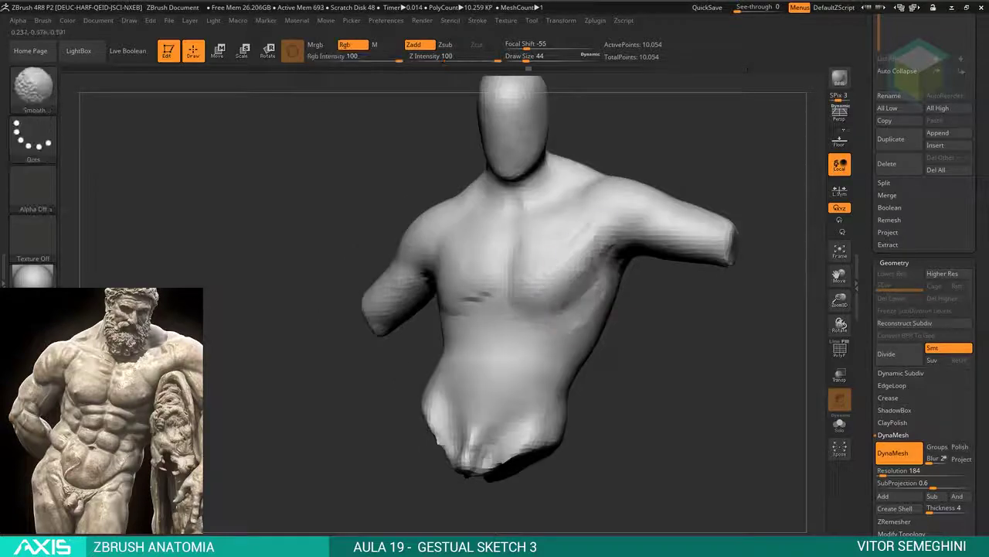
pyautogui.moveTo(696, 387); pyautogui.dragTo(618, 371)
pyautogui.moveTo(695, 348); pyautogui.dragTo(415, 267)
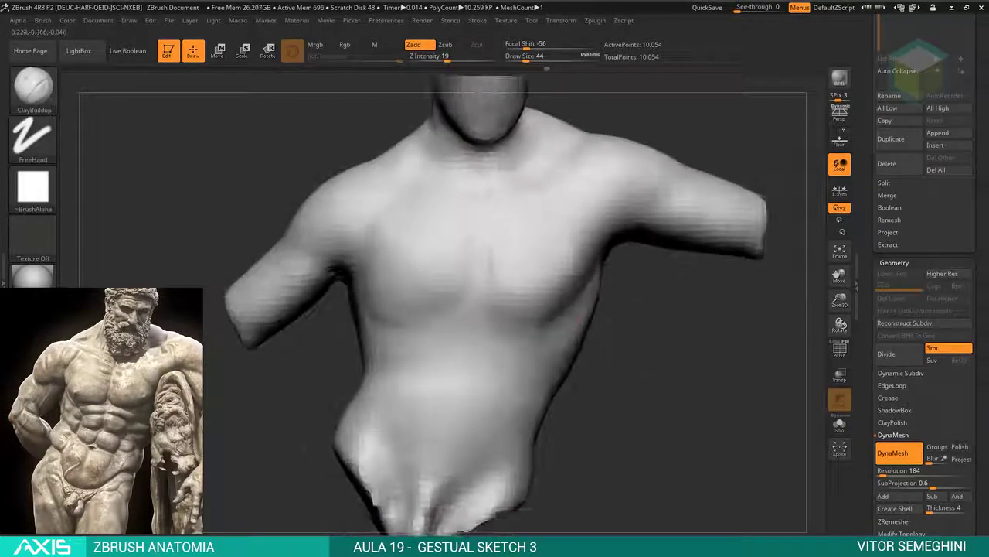
pyautogui.click(889, 456)
pyautogui.moveTo(773, 387); pyautogui.dragTo(657, 363)
# Try the DamStandard and Move brushes while turning the torso to the front.
pyautogui.press('b')
pyautogui.press('d')
pyautogui.press('s')
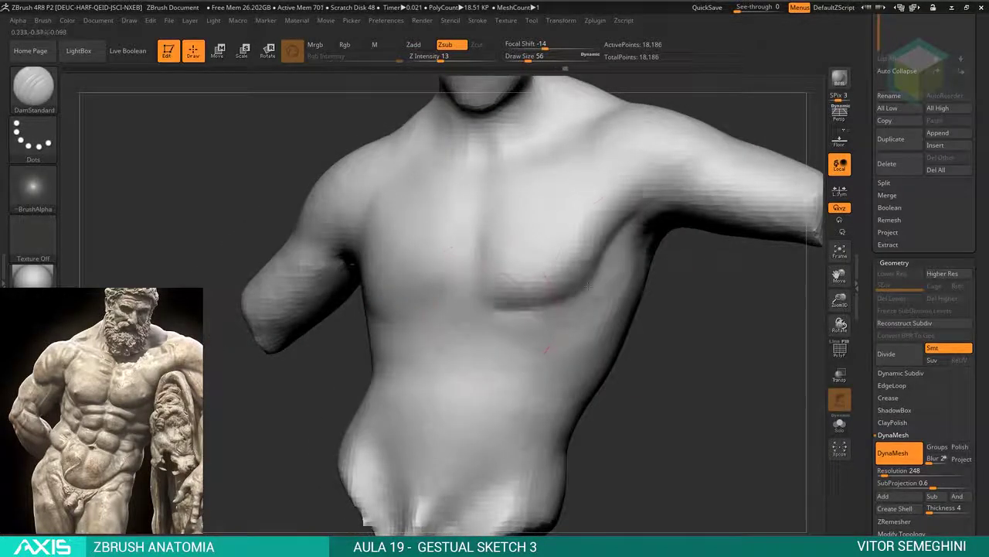
pyautogui.moveTo(696, 283); pyautogui.dragTo(449, 283)
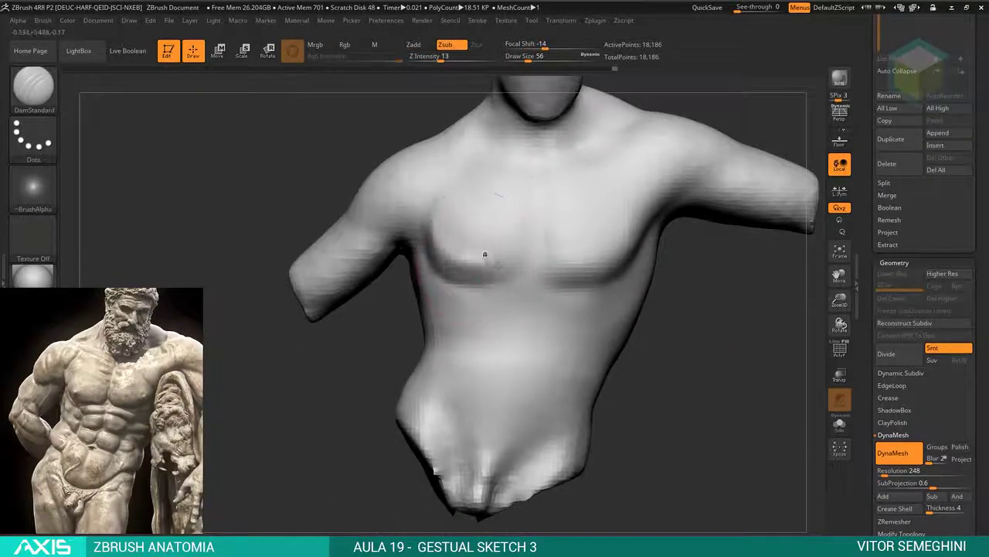
pyautogui.moveTo(734, 348)
pyautogui.keyDown('alt'); pyautogui.mouseDown()
pyautogui.moveTo(643, 312)
pyautogui.moveTo(751, 320)
pyautogui.moveTo(696, 231)
pyautogui.mouseUp(); pyautogui.keyUp('alt')
pyautogui.press('b')
pyautogui.press('m')
pyautogui.press('v')
# Select ClayBuildup and frame the head and chest from the front.
pyautogui.press('b')
pyautogui.press('c')
pyautogui.press('b')
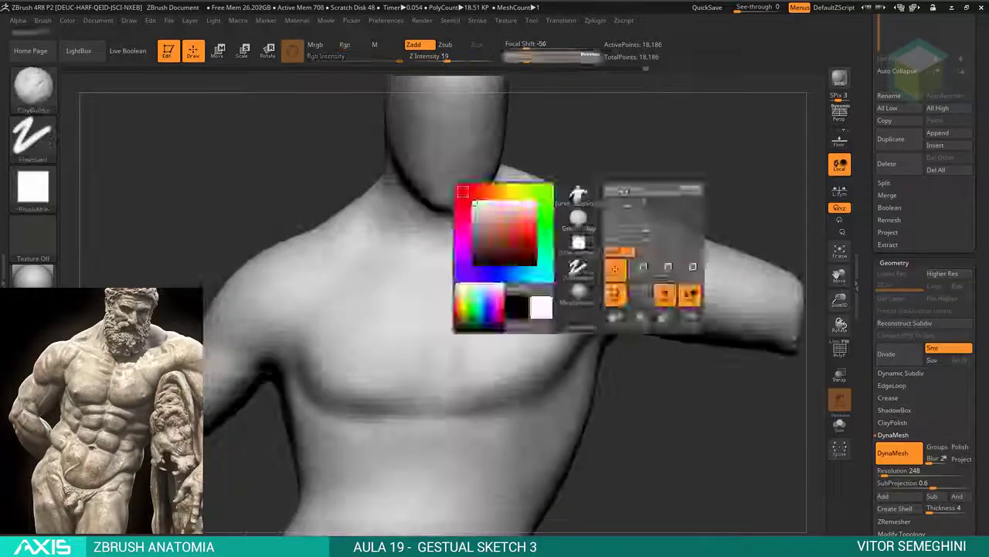
pyautogui.moveTo(541, 232); pyautogui.dragTo(407, 224)
pyautogui.moveTo(657, 232)
pyautogui.mouseDown()
pyautogui.moveTo(613, 188)
pyautogui.moveTo(572, 177)
pyautogui.moveTo(515, 199)
pyautogui.mouseUp()
pyautogui.moveTo(437, 246); pyautogui.dragTo(448, 279)
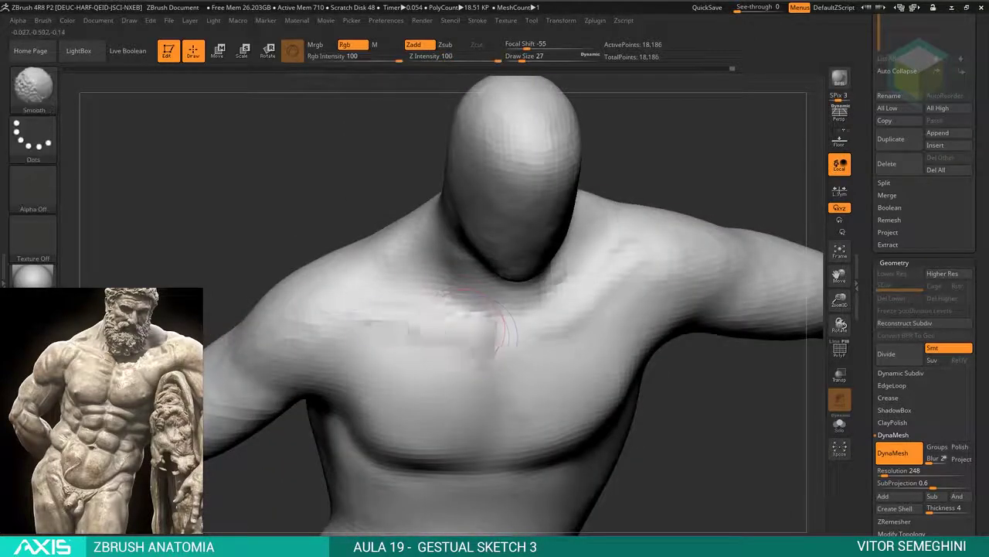
# Sketch six-pack outlines with DamStandard at size 18 and smooth the lower abdomen.
pyautogui.press('b')
pyautogui.press('d')
pyautogui.press('s')
pyautogui.moveTo(539, 334)
pyautogui.mouseDown()
pyautogui.moveTo(638, 170)
pyautogui.moveTo(541, 232)
pyautogui.moveTo(592, 193)
pyautogui.moveTo(653, 220)
pyautogui.moveTo(521, 287)
pyautogui.moveTo(497, 243)
pyautogui.moveTo(495, 184)
pyautogui.moveTo(547, 91)
pyautogui.mouseUp()
pyautogui.press('space')
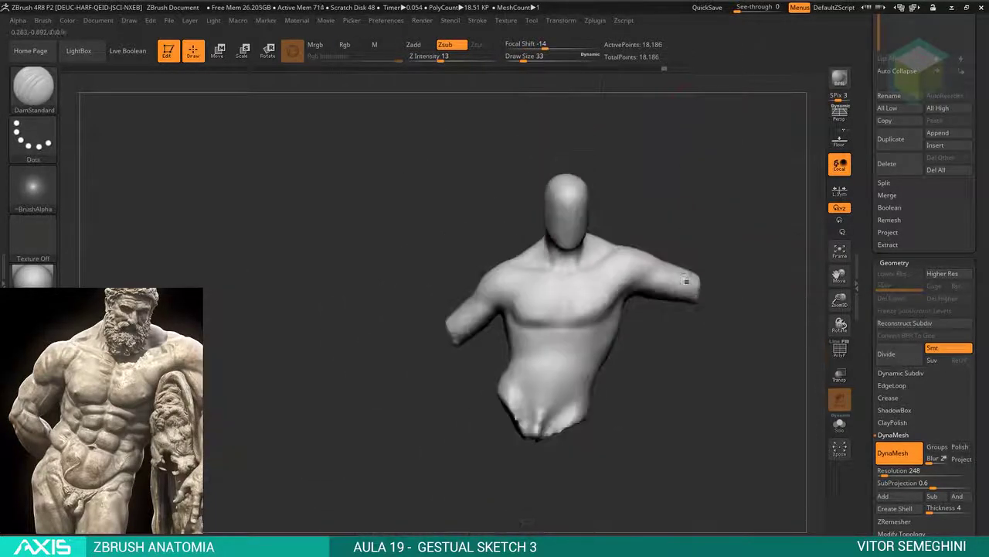
pyautogui.press('[')
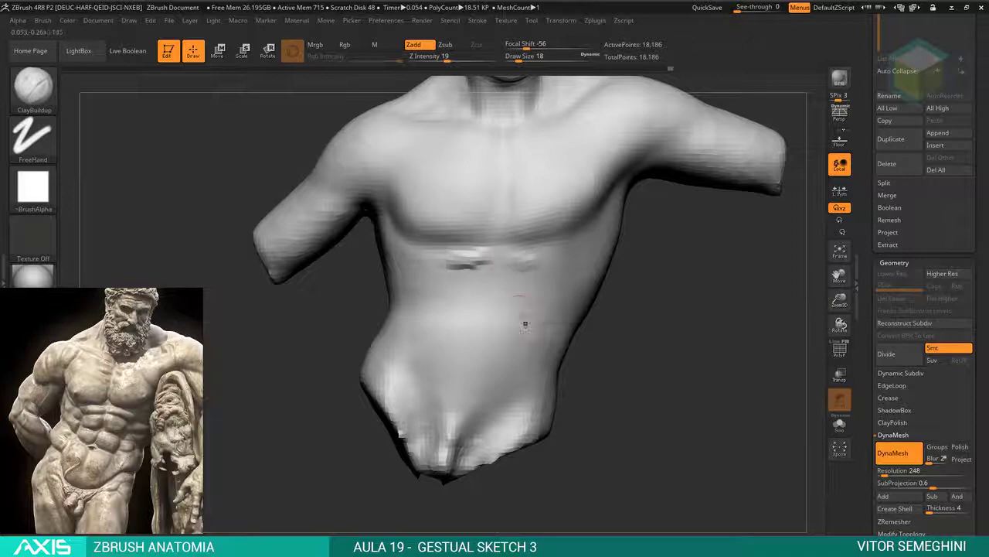
pyautogui.moveTo(525, 324); pyautogui.dragTo(484, 304)
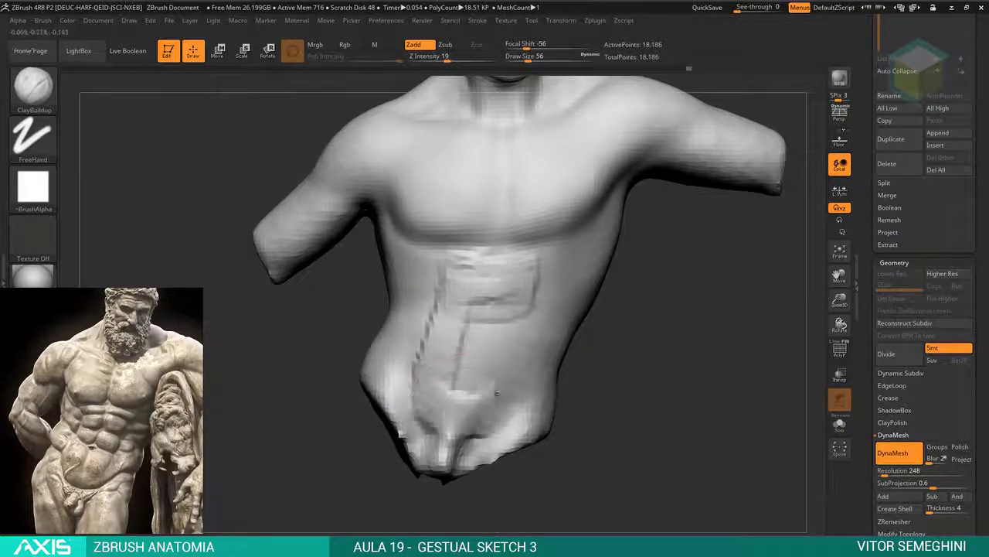
pyautogui.moveTo(568, 328)
pyautogui.mouseDown()
pyautogui.moveTo(564, 356)
pyautogui.moveTo(596, 337)
pyautogui.moveTo(410, 360)
pyautogui.moveTo(471, 397)
pyautogui.moveTo(543, 331)
pyautogui.moveTo(479, 348)
pyautogui.moveTo(464, 309)
pyautogui.mouseUp()
pyautogui.keyDown('shift'); pyautogui.moveTo(508, 331); pyautogui.dragTo(456, 352); pyautogui.keyUp('shift')
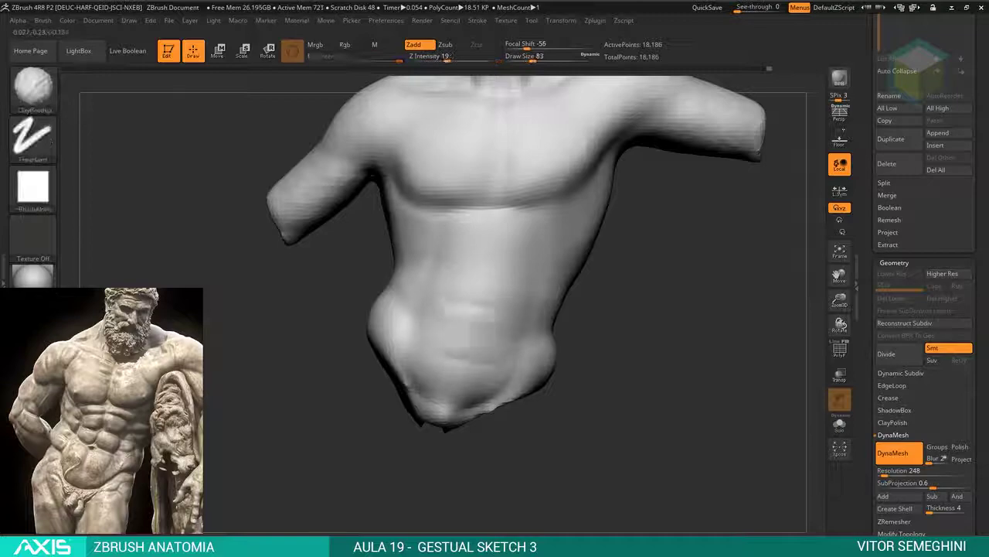
# Carve a spine groove down the centre of the back with DamStandard.
pyautogui.press('b')
pyautogui.press('d')
pyautogui.press('s')
pyautogui.moveTo(496, 265)
pyautogui.keyDown('alt'); pyautogui.mouseDown()
pyautogui.moveTo(587, 255)
pyautogui.moveTo(573, 250)
pyautogui.moveTo(610, 157)
pyautogui.mouseUp(); pyautogui.keyUp('alt')
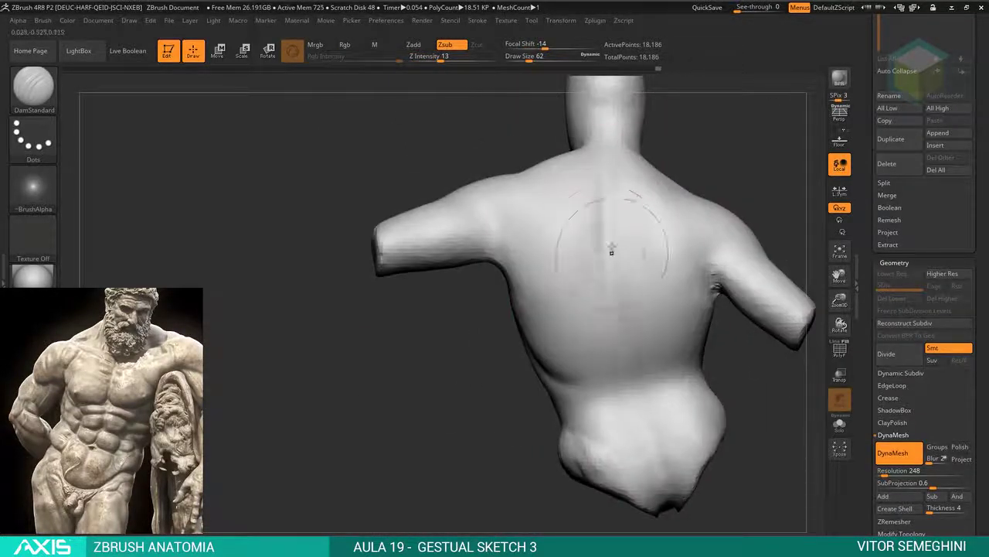
pyautogui.moveTo(611, 251); pyautogui.dragTo(609, 325)
pyautogui.moveTo(588, 369)
pyautogui.mouseDown()
pyautogui.moveTo(734, 347)
pyautogui.moveTo(696, 348)
pyautogui.moveTo(559, 277)
pyautogui.mouseUp()
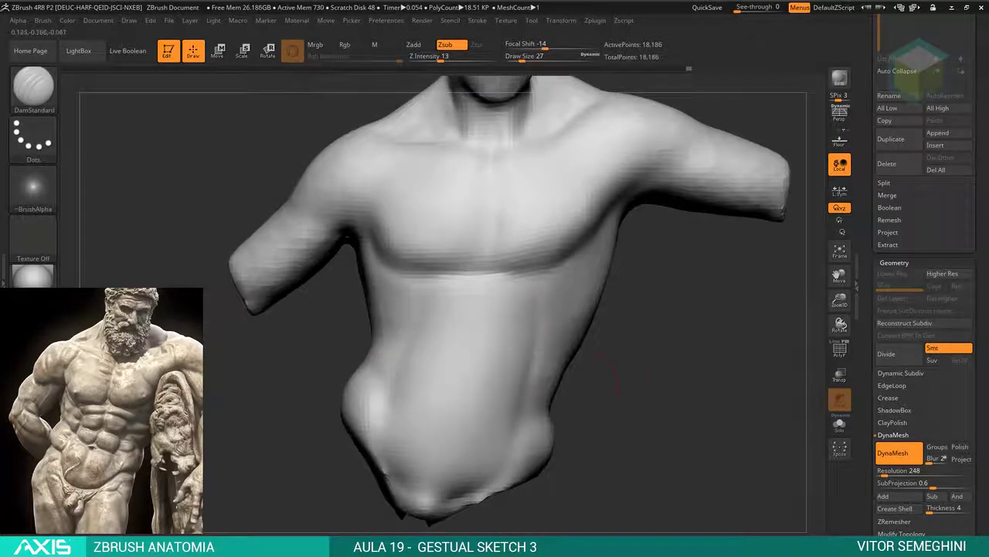
pyautogui.rightClick(616, 371)
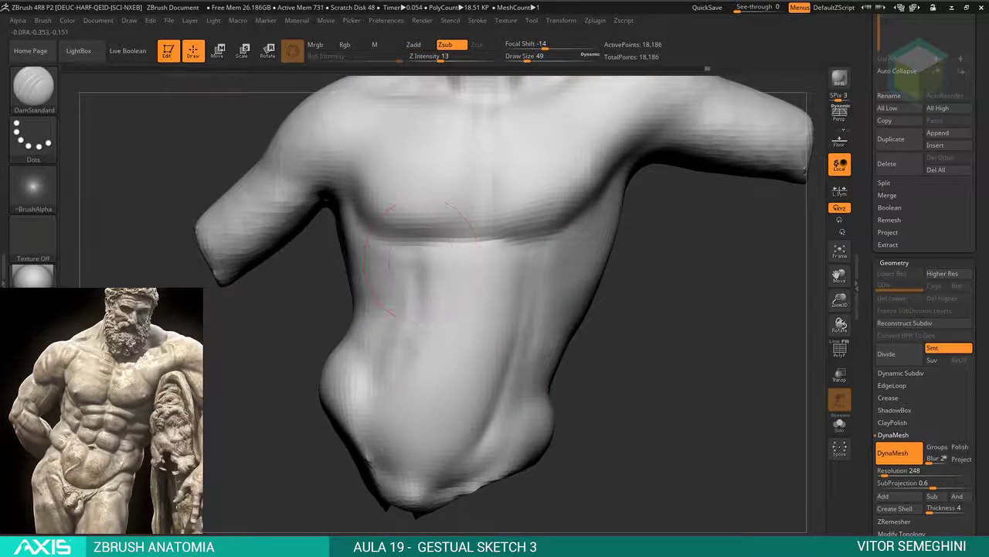
pyautogui.moveTo(419, 257); pyautogui.dragTo(468, 322)
# Nudge the chest shape with the Move brush, orbiting around the torso to check it.
pyautogui.press('b')
pyautogui.press('m')
pyautogui.press('v')
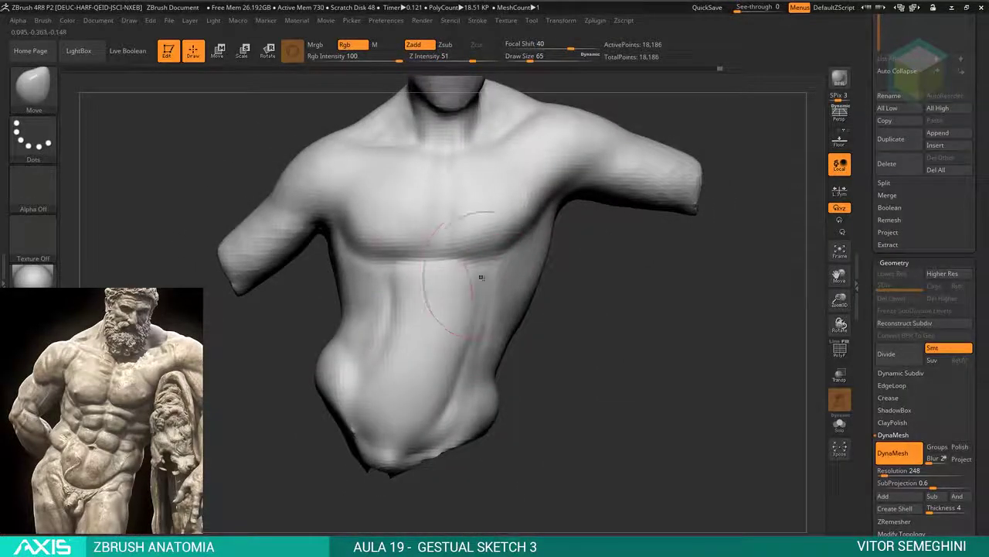
pyautogui.moveTo(376, 362)
pyautogui.mouseDown()
pyautogui.moveTo(587, 356)
pyautogui.moveTo(638, 373)
pyautogui.moveTo(618, 316)
pyautogui.mouseUp()
pyautogui.moveTo(641, 175)
pyautogui.mouseDown()
pyautogui.moveTo(609, 349)
pyautogui.moveTo(536, 284)
pyautogui.mouseUp()
pyautogui.press('b')
pyautogui.press('c')
pyautogui.press('b')
pyautogui.rightClick(535, 285)
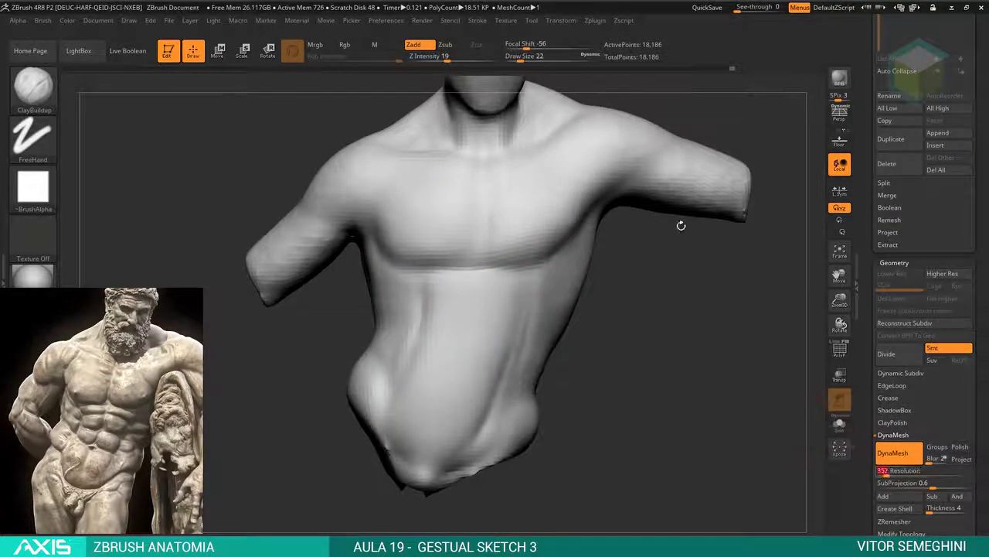
# DynaMesh the torso at resolution 352 and look over the chest and shoulder.
pyautogui.keyDown('alt'); pyautogui.moveTo(681, 225); pyautogui.dragTo(348, 202, button='right'); pyautogui.keyUp('alt')
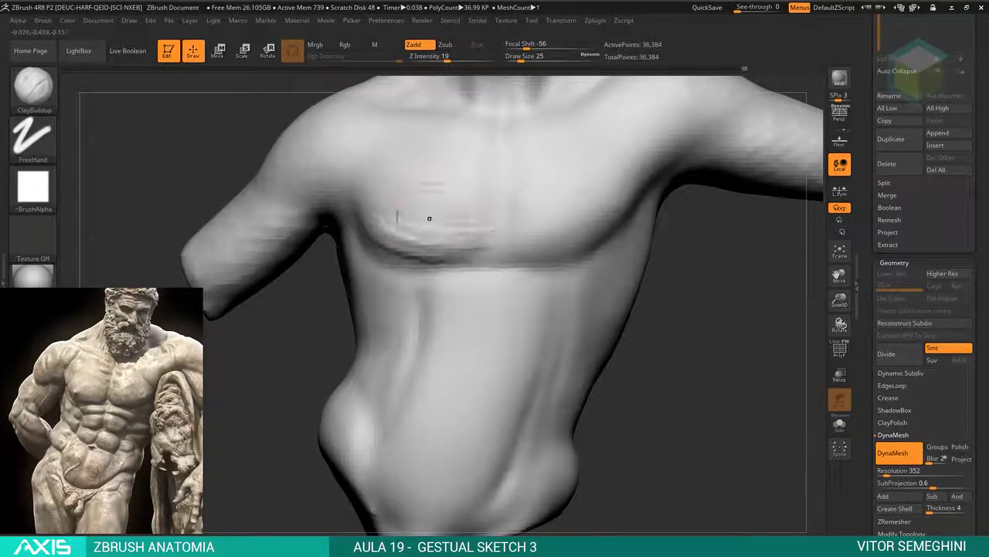
pyautogui.moveTo(476, 194); pyautogui.dragTo(654, 281, button='right')
pyautogui.press('space')
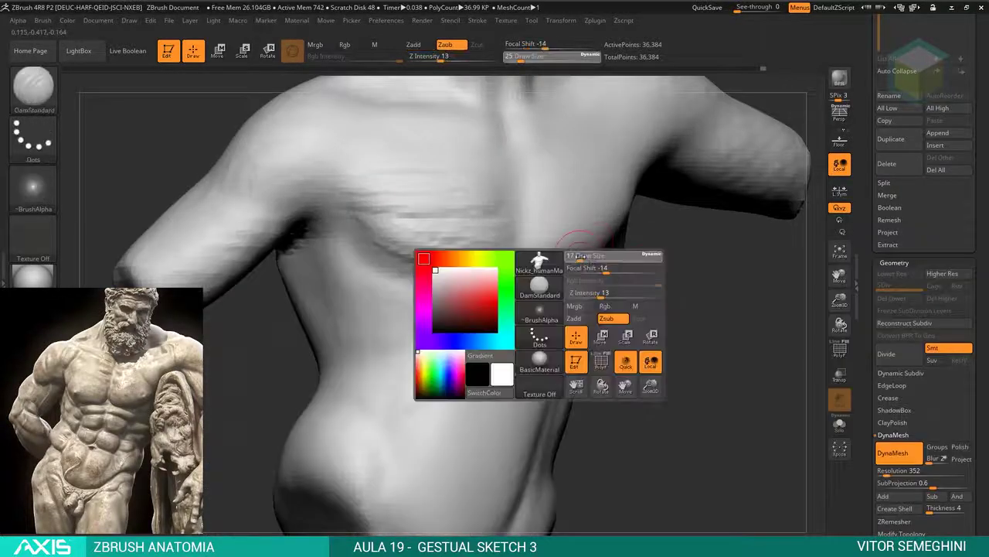
pyautogui.moveTo(375, 242)
pyautogui.mouseDown(button='right')
pyautogui.moveTo(724, 327)
pyautogui.moveTo(189, 279)
pyautogui.mouseUp(button='right')
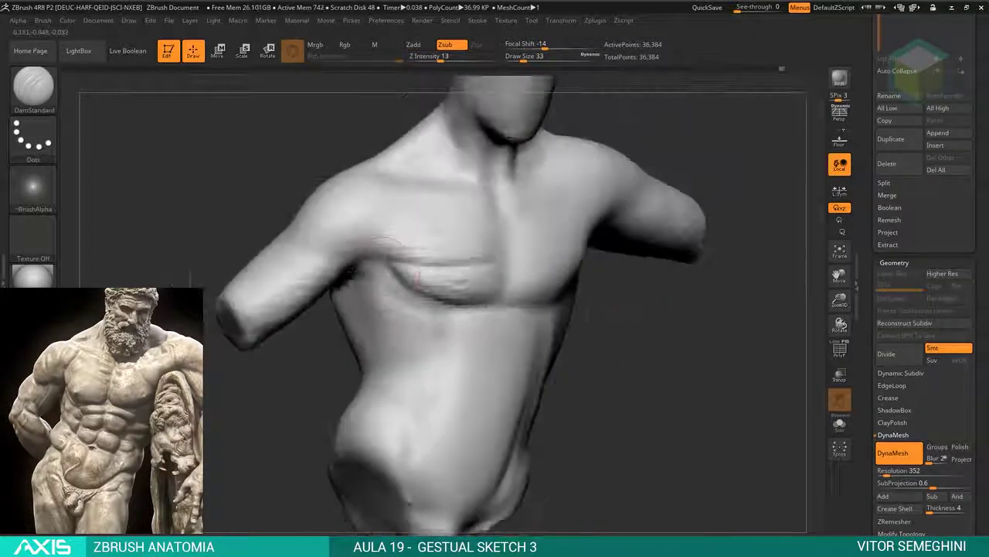
pyautogui.moveTo(534, 402)
pyautogui.mouseDown(button='right')
pyautogui.moveTo(464, 325)
pyautogui.moveTo(541, 309)
pyautogui.moveTo(619, 247)
pyautogui.moveTo(634, 255)
pyautogui.mouseUp(button='right')
pyautogui.moveTo(608, 288)
pyautogui.mouseDown(button='right')
pyautogui.moveTo(541, 332)
pyautogui.moveTo(503, 325)
pyautogui.moveTo(495, 307)
pyautogui.moveTo(377, 272)
pyautogui.mouseUp(button='right')
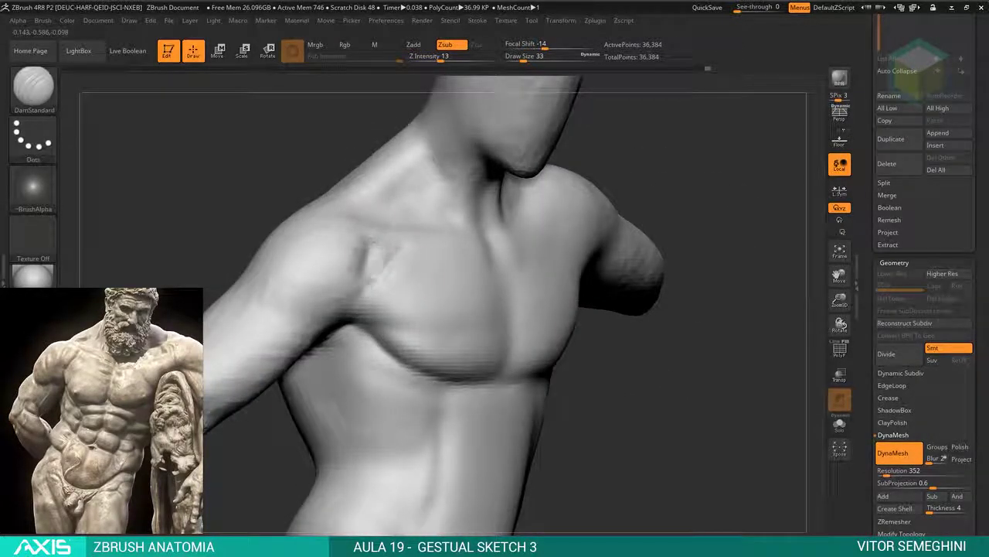
pyautogui.moveTo(593, 347)
pyautogui.mouseDown(button='right')
pyautogui.moveTo(411, 292)
pyautogui.moveTo(654, 204)
pyautogui.mouseUp(button='right')
# Define the lower edge of the pecs, alternating carving and smoothing on the chest.
pyautogui.press('space')
pyautogui.moveTo(464, 324); pyautogui.dragTo(546, 269, button='right')
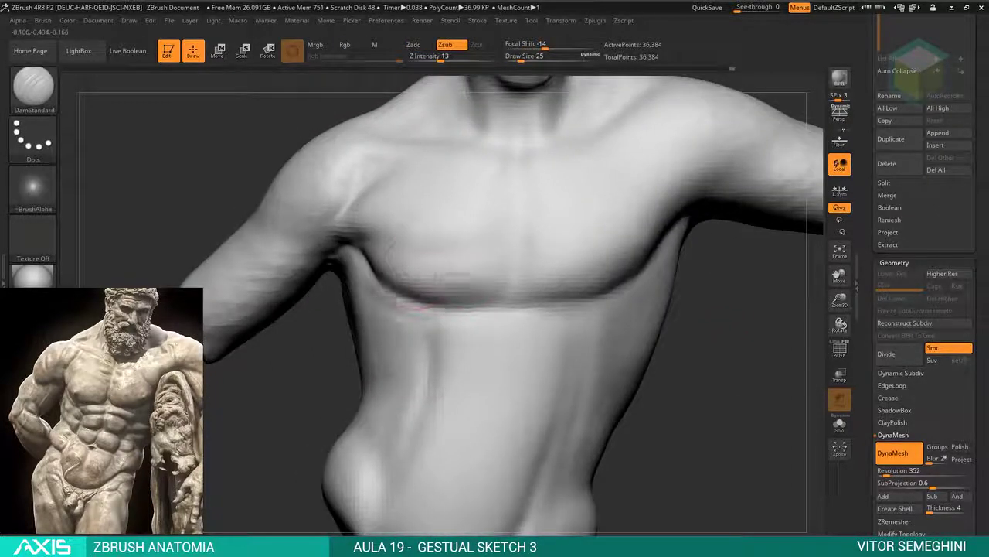
pyautogui.moveTo(463, 309)
pyautogui.keyDown('ctrl'); pyautogui.mouseDown(button='right')
pyautogui.moveTo(464, 216)
pyautogui.moveTo(472, 255)
pyautogui.moveTo(573, 351)
pyautogui.mouseUp(button='right'); pyautogui.keyUp('ctrl')
pyautogui.press('space')
pyautogui.keyDown('ctrl'); pyautogui.moveTo(468, 293); pyautogui.dragTo(526, 232, button='right'); pyautogui.keyUp('ctrl')
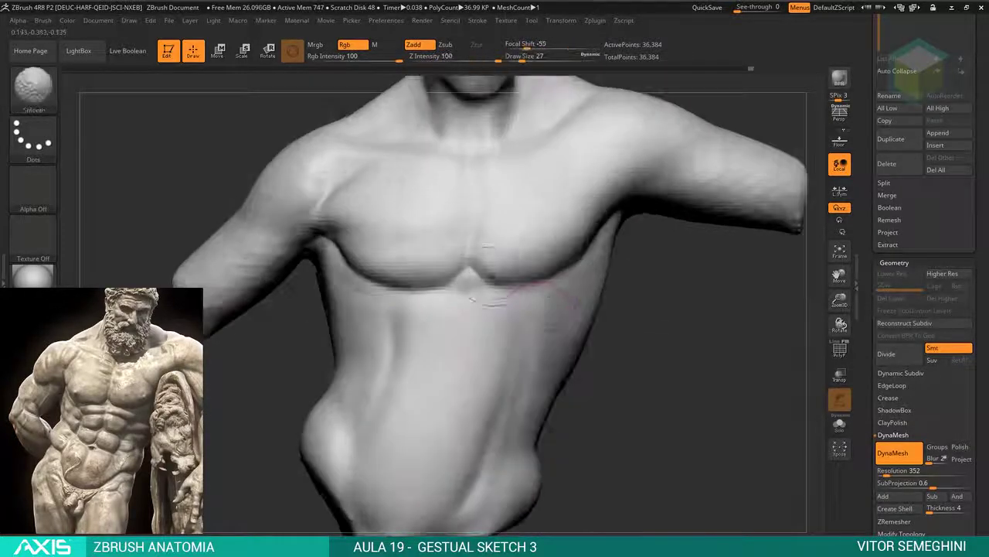
pyautogui.press('space')
pyautogui.moveTo(464, 309)
pyautogui.mouseDown(button='right')
pyautogui.moveTo(344, 301)
pyautogui.moveTo(463, 232)
pyautogui.moveTo(654, 309)
pyautogui.moveTo(509, 268)
pyautogui.moveTo(453, 281)
pyautogui.moveTo(495, 255)
pyautogui.mouseUp(button='right')
pyautogui.press('f')
# Build up the chest and arm stump with ClayBuildup, adjusting its brush settings.
pyautogui.press('b')
pyautogui.press('c')
pyautogui.press('b')
pyautogui.press('space')
pyautogui.moveTo(572, 255)
pyautogui.keyDown('ctrl'); pyautogui.mouseDown(button='right')
pyautogui.moveTo(652, 303)
pyautogui.moveTo(541, 294)
pyautogui.moveTo(377, 318)
pyautogui.moveTo(380, 232)
pyautogui.mouseUp(button='right'); pyautogui.keyUp('ctrl')
pyautogui.moveTo(351, 147)
pyautogui.mouseDown(button='right')
pyautogui.moveTo(305, 224)
pyautogui.moveTo(364, 232)
pyautogui.moveTo(448, 201)
pyautogui.moveTo(433, 225)
pyautogui.moveTo(504, 261)
pyautogui.moveTo(497, 271)
pyautogui.moveTo(619, 301)
pyautogui.moveTo(576, 273)
pyautogui.moveTo(524, 307)
pyautogui.moveTo(611, 99)
pyautogui.mouseUp(button='right')
# Reshape the side of the torso with the Move brush from a three-quarter view.
pyautogui.press('b')
pyautogui.rightClick(576, 273)
# Carve and build up the serratus ribs along the side with DamStandard and ClayBuildup.
pyautogui.press('b')
pyautogui.moveTo(603, 247); pyautogui.dragTo(591, 268, button='right')
pyautogui.press('m')
pyautogui.press('v')
pyautogui.moveTo(497, 238); pyautogui.dragTo(487, 236, button='right')
pyautogui.press('b')
pyautogui.press('d')
pyautogui.press('s')
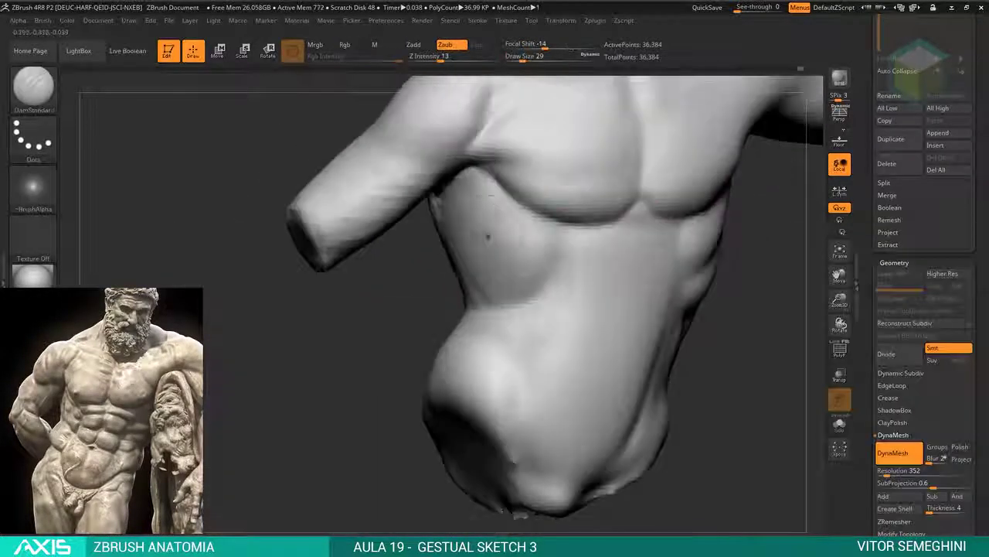
pyautogui.moveTo(510, 299); pyautogui.dragTo(495, 293, button='right')
pyautogui.press('b')
pyautogui.press('c')
pyautogui.press('b')
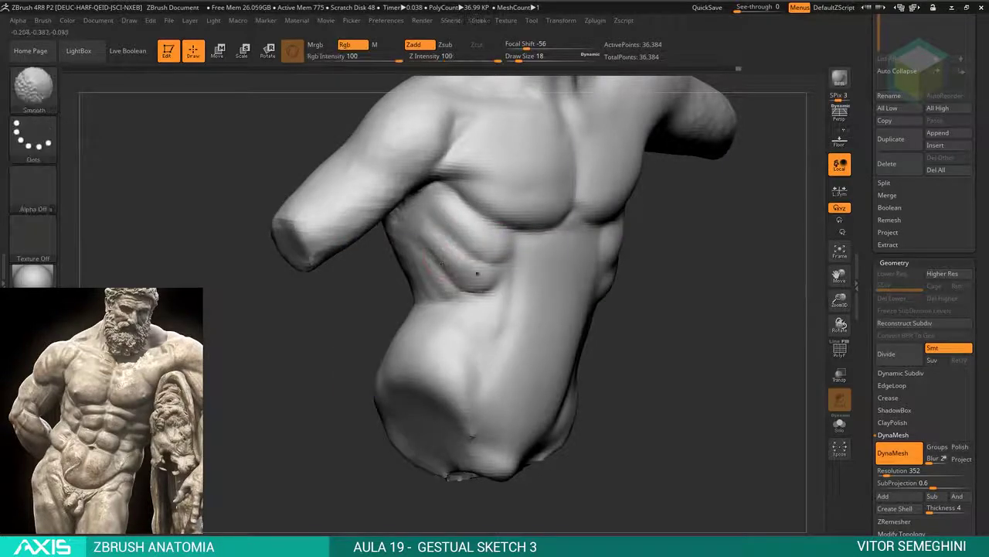
pyautogui.moveTo(477, 273)
pyautogui.mouseDown(button='right')
pyautogui.moveTo(500, 272)
pyautogui.moveTo(401, 269)
pyautogui.moveTo(364, 214)
pyautogui.moveTo(402, 247)
pyautogui.moveTo(490, 273)
pyautogui.mouseUp(button='right')
# Refine the side ribs with the Move brush, then zoom out to include the head.
pyautogui.press('b')
pyautogui.press('m')
pyautogui.press('v')
pyautogui.moveTo(361, 240)
pyautogui.mouseDown(button='right')
pyautogui.moveTo(386, 255)
pyautogui.moveTo(371, 247)
pyautogui.moveTo(410, 524)
pyautogui.moveTo(372, 316)
pyautogui.moveTo(456, 238)
pyautogui.mouseUp(button='right')
# Raise the DynaMesh resolution to 448 and remesh the torso.
pyautogui.press('b')
pyautogui.press('c')
pyautogui.press('b')
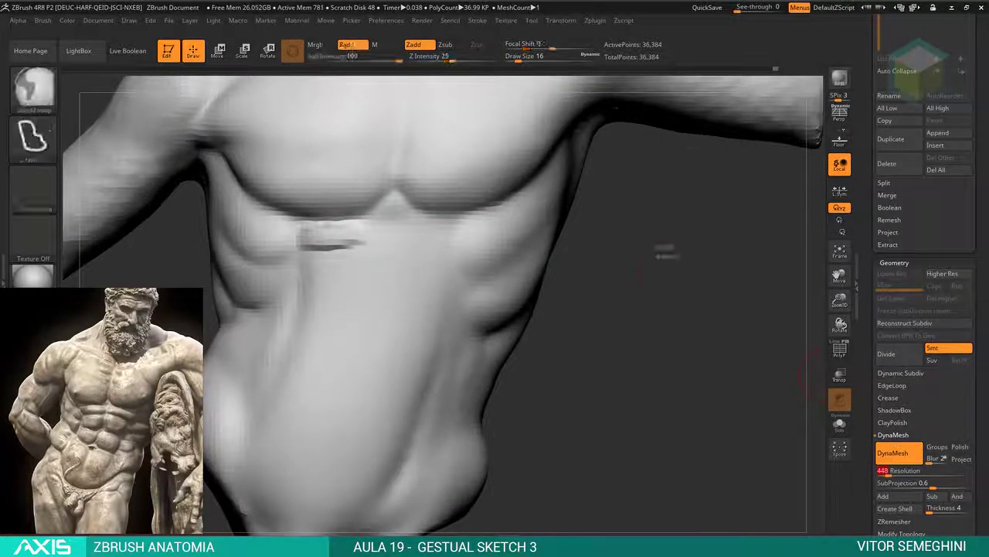
pyautogui.keyDown('ctrl'); pyautogui.moveTo(663, 251); pyautogui.dragTo(665, 262); pyautogui.keyUp('ctrl')
pyautogui.moveTo(541, 310)
pyautogui.keyDown('alt'); pyautogui.mouseDown(button='right')
pyautogui.moveTo(541, 232)
pyautogui.moveTo(521, 248)
pyautogui.mouseUp(button='right'); pyautogui.keyUp('alt')
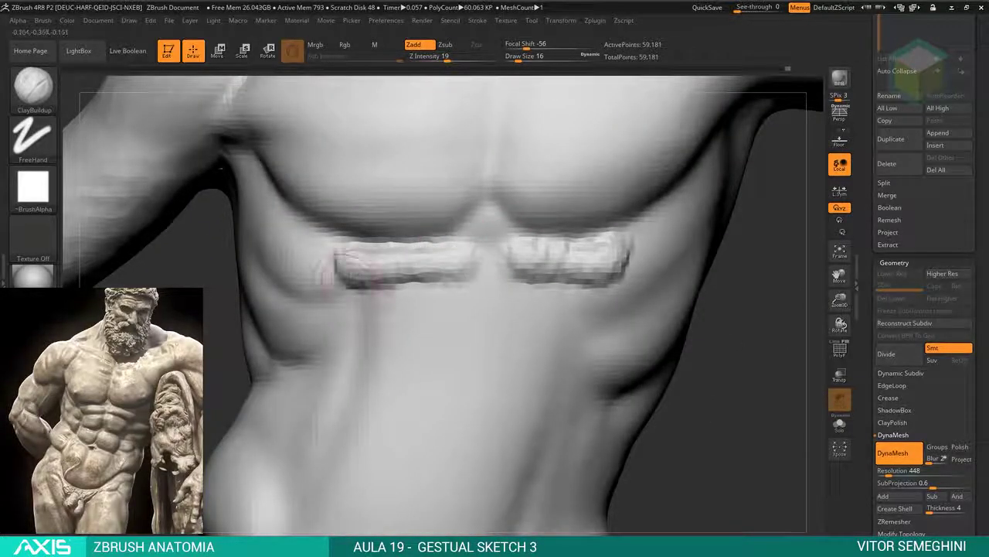
# Build up the upper abdominal band with ClayBuildup and carve the groove between ab rows.
pyautogui.keyDown('alt'); pyautogui.moveTo(607, 255); pyautogui.dragTo(587, 294, button='right'); pyautogui.keyUp('alt')
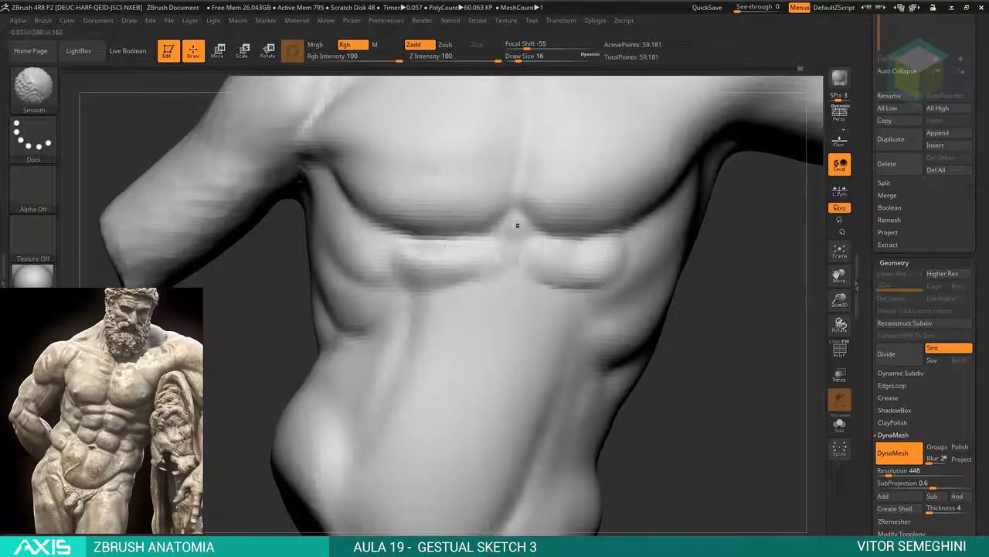
pyautogui.moveTo(517, 225)
pyautogui.keyDown('alt'); pyautogui.mouseDown(button='right')
pyautogui.moveTo(534, 310)
pyautogui.moveTo(501, 262)
pyautogui.mouseUp(button='right'); pyautogui.keyUp('alt')
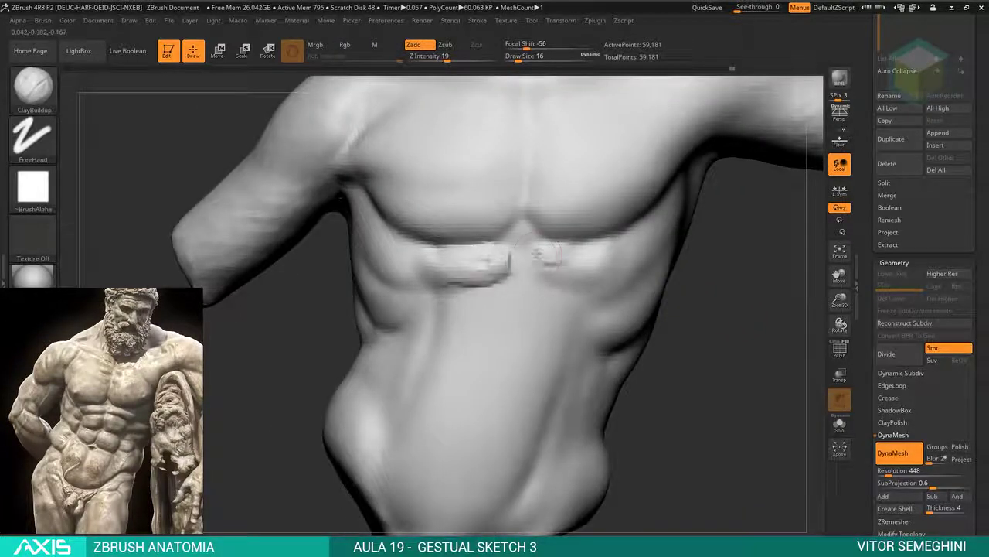
pyautogui.moveTo(572, 278)
pyautogui.mouseDown(button='right')
pyautogui.moveTo(541, 276)
pyautogui.moveTo(587, 240)
pyautogui.mouseUp(button='right')
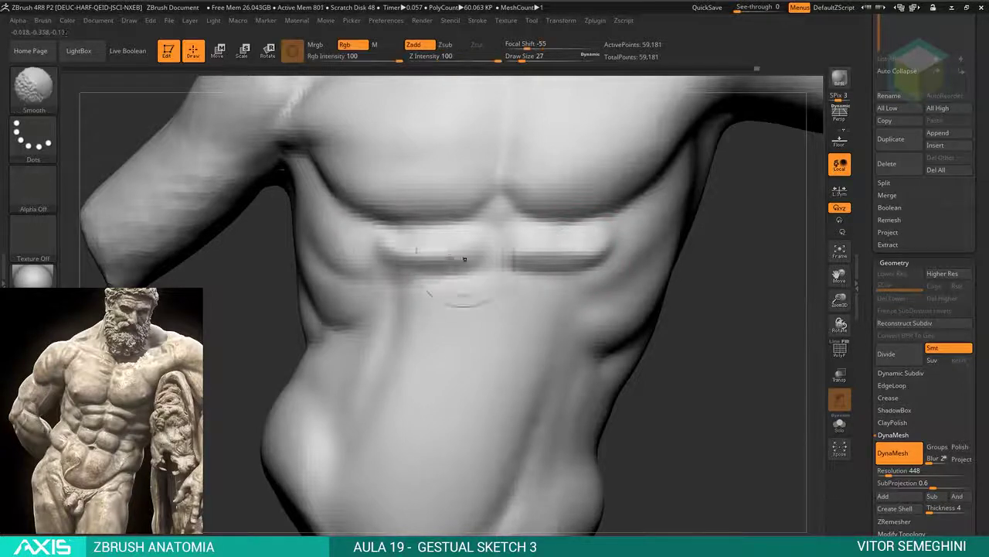
pyautogui.moveTo(463, 259); pyautogui.dragTo(583, 232, button='right')
pyautogui.keyDown('alt'); pyautogui.moveTo(484, 235); pyautogui.dragTo(652, 309, button='right'); pyautogui.keyUp('alt')
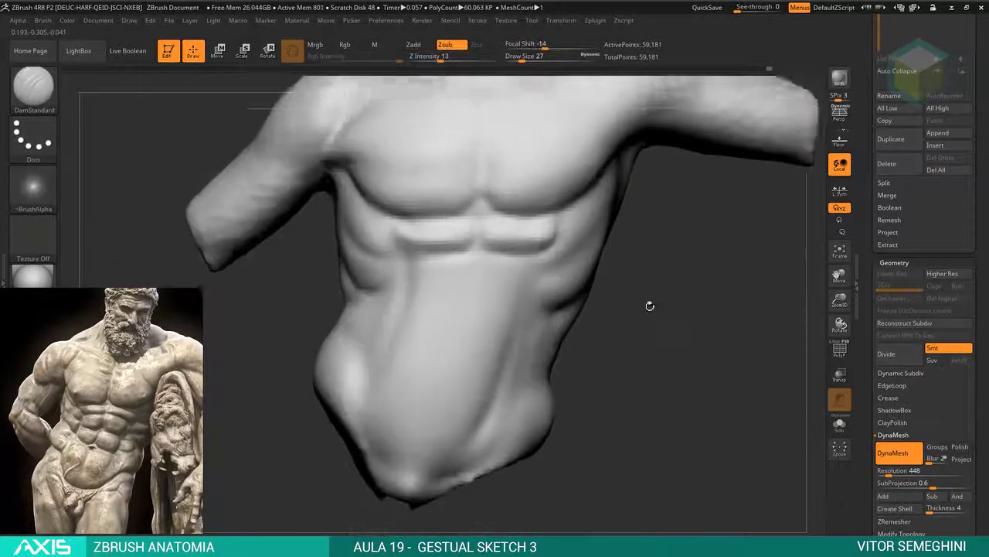
# Add clay along the middle of the abdomen and smooth the strokes into rounded ab pads.
pyautogui.press('b')
pyautogui.press('m')
pyautogui.press('v')
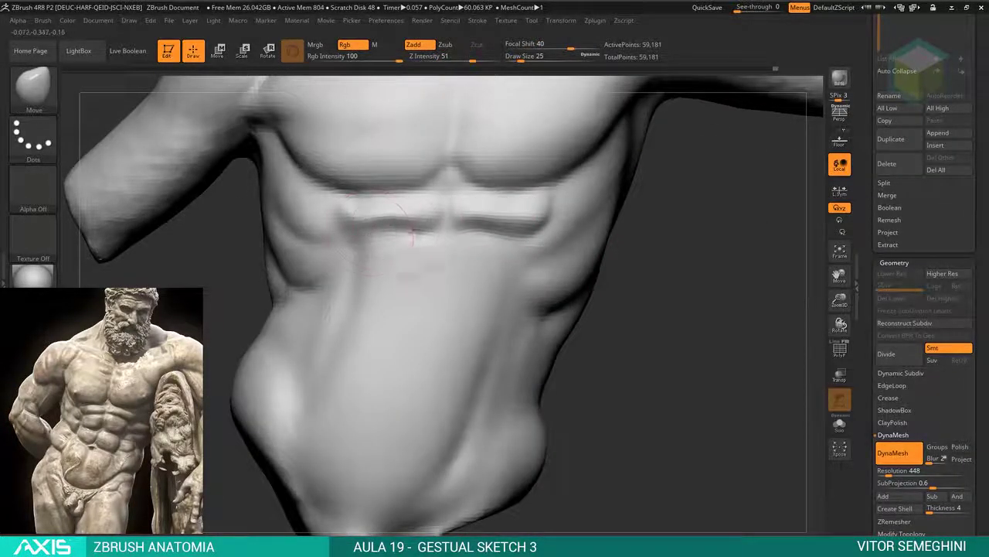
pyautogui.keyDown('alt'); pyautogui.moveTo(409, 224); pyautogui.dragTo(464, 293, button='right'); pyautogui.keyUp('alt')
pyautogui.press('b')
pyautogui.press('c')
pyautogui.press('b')
pyautogui.moveTo(350, 248); pyautogui.dragTo(356, 298)
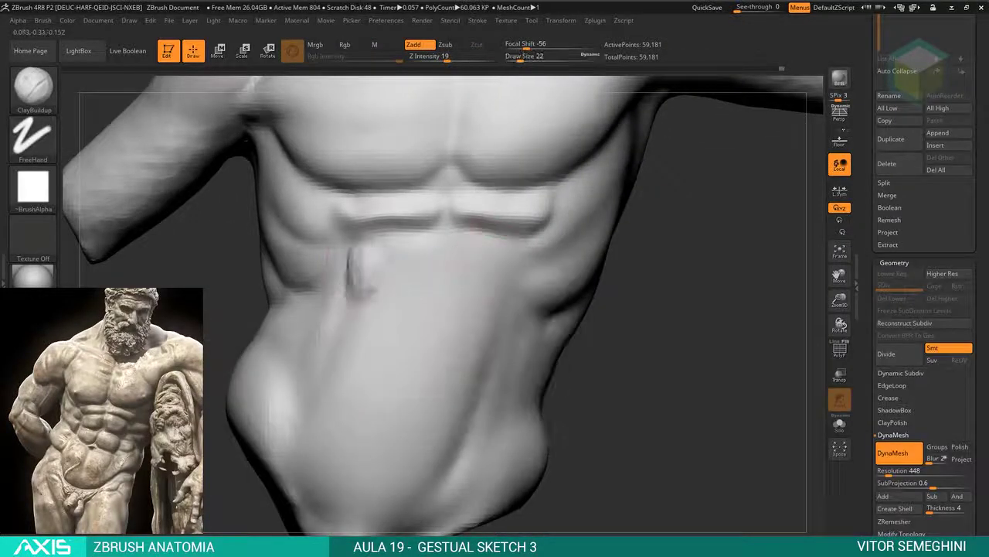
pyautogui.keyDown('alt'); pyautogui.moveTo(423, 267); pyautogui.dragTo(386, 232, button='right'); pyautogui.keyUp('alt')
pyautogui.keyDown('shift'); pyautogui.moveTo(419, 252); pyautogui.dragTo(440, 271); pyautogui.keyUp('shift')
pyautogui.moveTo(433, 263)
pyautogui.keyDown('alt'); pyautogui.mouseDown(button='right')
pyautogui.moveTo(476, 245)
pyautogui.moveTo(464, 225)
pyautogui.moveTo(509, 178)
pyautogui.moveTo(662, 237)
pyautogui.mouseUp(button='right'); pyautogui.keyUp('alt')
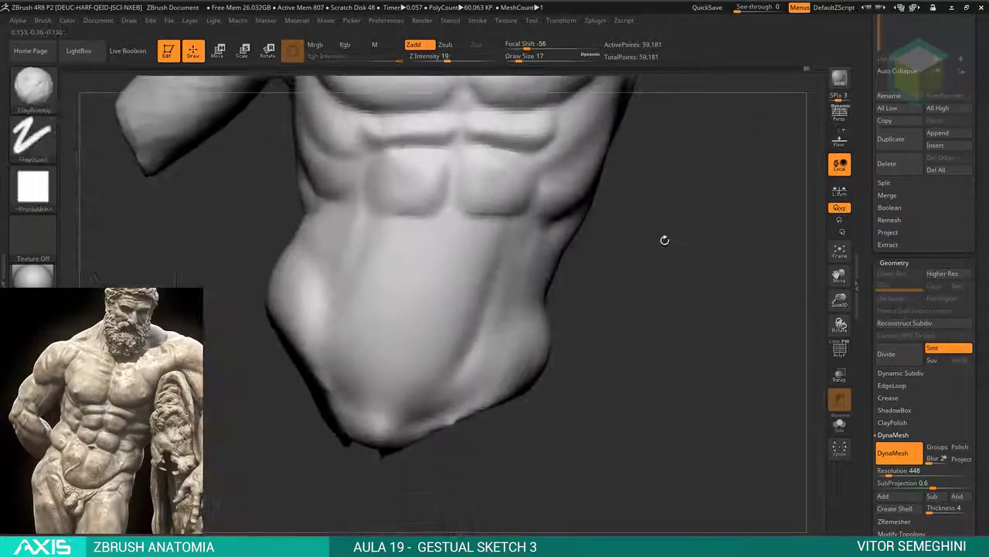
# Build up the lower ab pads with clay, undoing the last change.
pyautogui.press('b')
pyautogui.press('m')
pyautogui.press('v')
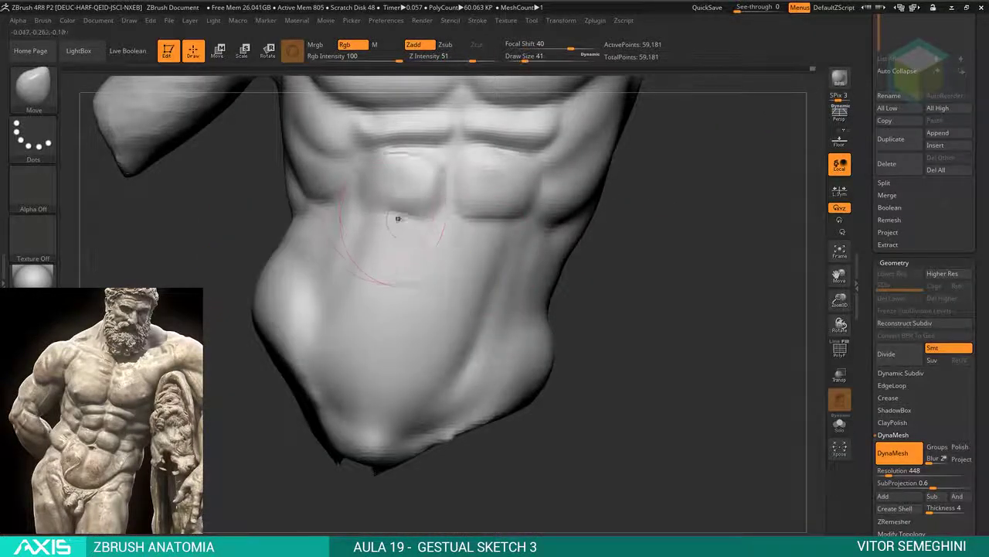
pyautogui.keyDown('alt'); pyautogui.moveTo(446, 246); pyautogui.dragTo(433, 286, button='right'); pyautogui.keyUp('alt')
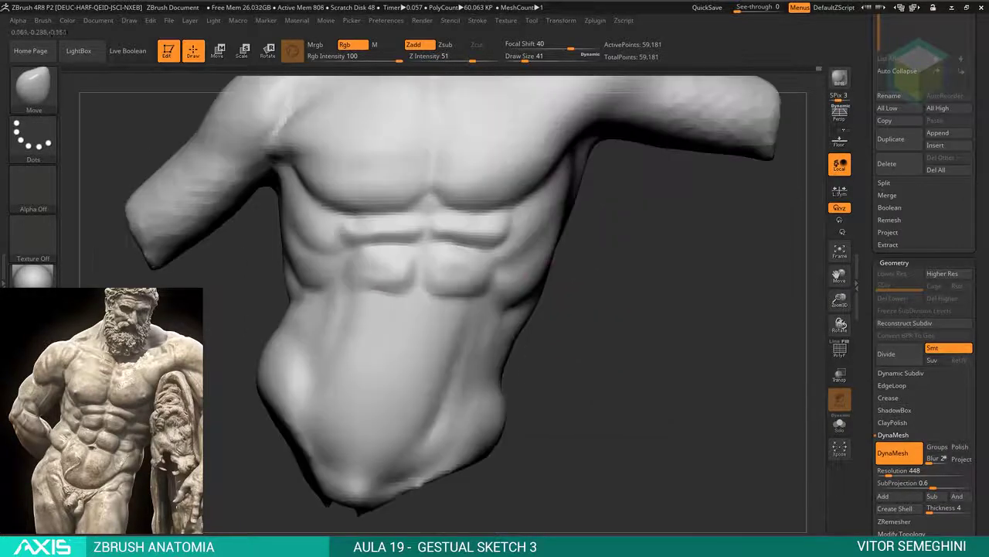
pyautogui.press('b')
pyautogui.press('c')
pyautogui.press('b')
pyautogui.keyDown('alt'); pyautogui.moveTo(386, 324); pyautogui.dragTo(361, 306, button='right'); pyautogui.keyUp('alt')
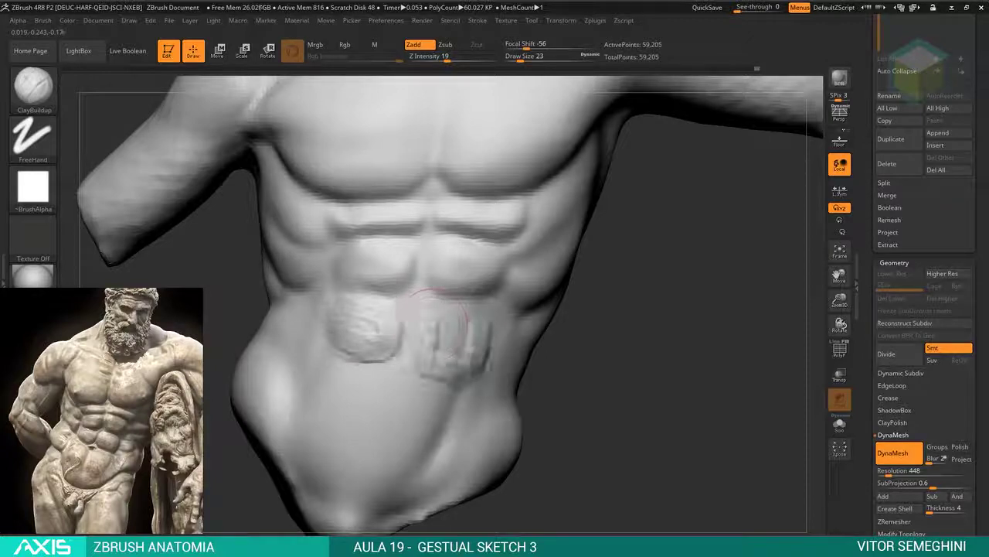
pyautogui.press('b')
pyautogui.press('m')
pyautogui.press('v')
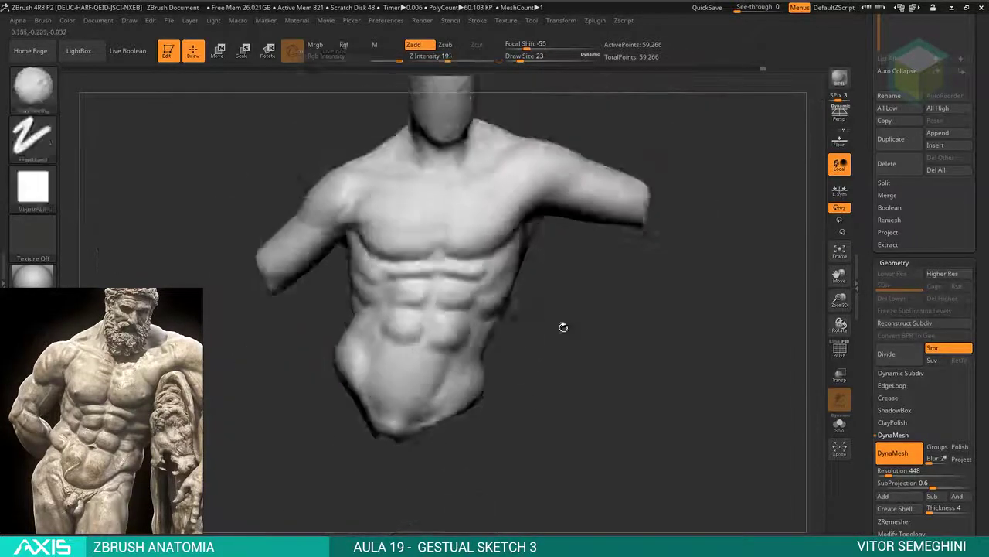
pyautogui.hotkey('ctrl', 'z')
pyautogui.hotkey('ctrl', 'z')
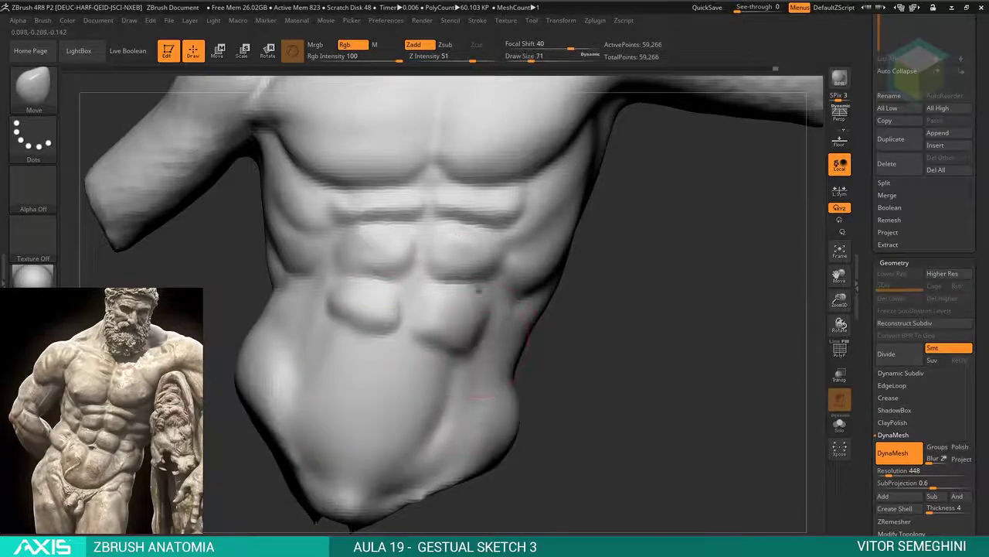
# Turn the torso to the front, select DamStandard, and DynaMesh at resolution 528.
pyautogui.press('f')
pyautogui.moveTo(548, 283)
pyautogui.keyDown('ctrl'); pyautogui.mouseDown(button='right')
pyautogui.moveTo(567, 227)
pyautogui.moveTo(457, 287)
pyautogui.mouseUp(button='right'); pyautogui.keyUp('ctrl')
pyautogui.press('f')
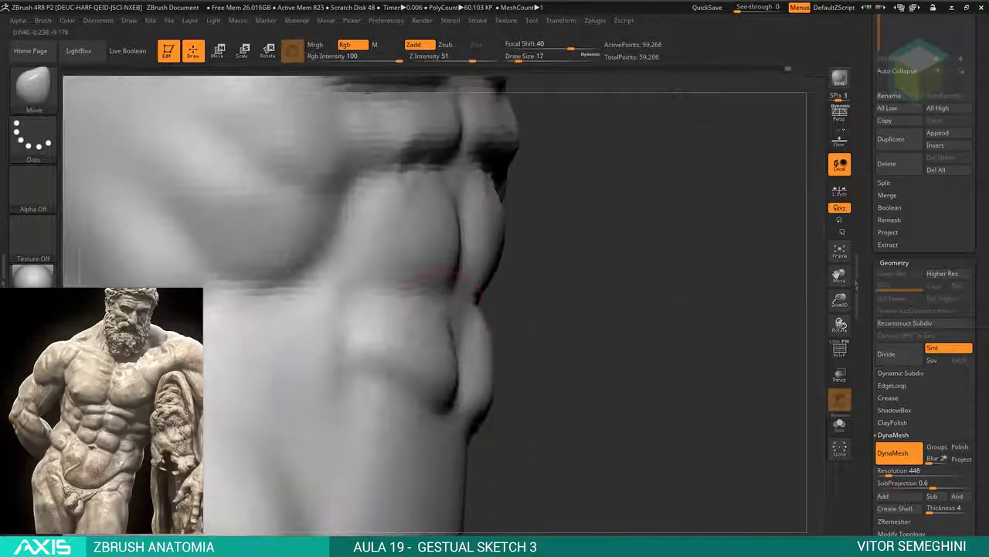
pyautogui.moveTo(379, 308); pyautogui.dragTo(760, 408, button='right')
pyautogui.press('f')
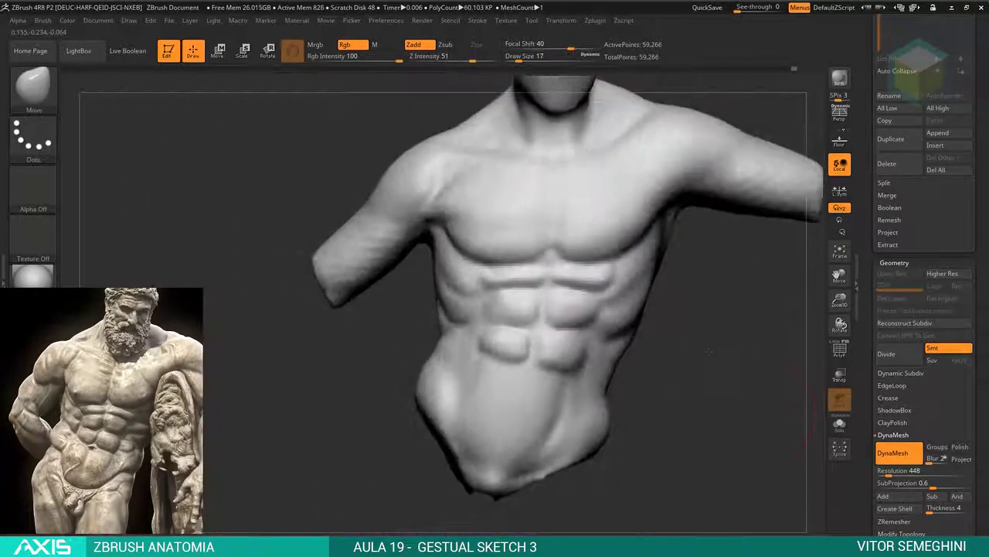
pyautogui.press('b')
pyautogui.press('d')
pyautogui.press('s')
pyautogui.press('f')
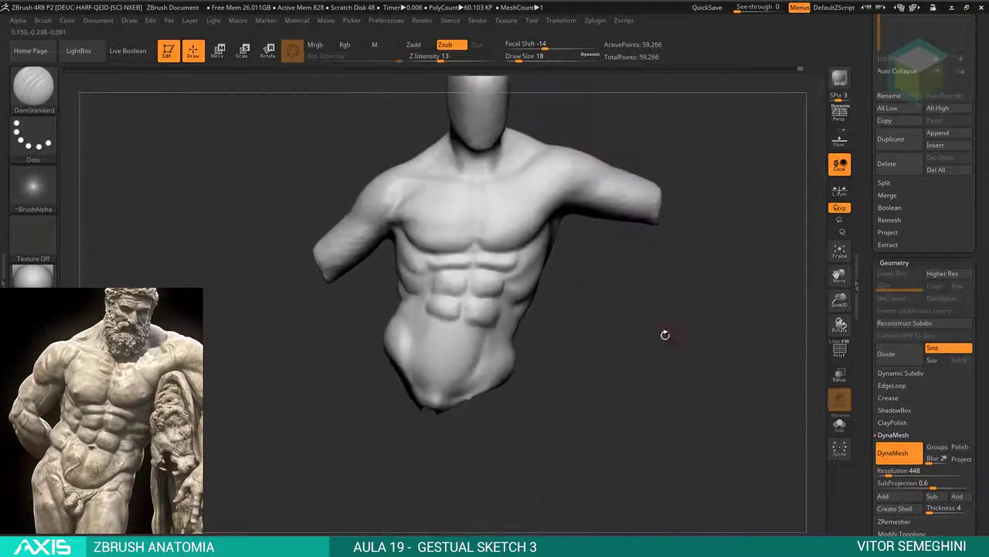
pyautogui.keyDown('ctrl'); pyautogui.moveTo(696, 433); pyautogui.dragTo(875, 473, button='right'); pyautogui.keyUp('ctrl')
pyautogui.click(888, 450)
# Add clay to the lower belly with ClayBuildup and smooth the surface.
pyautogui.press('f')
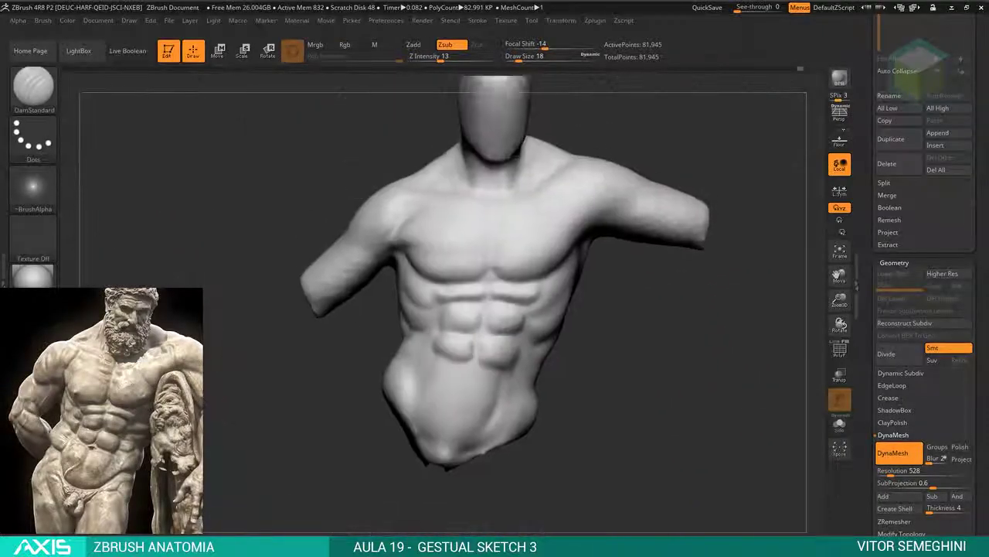
pyautogui.keyDown('ctrl'); pyautogui.moveTo(654, 344); pyautogui.dragTo(587, 433, button='right'); pyautogui.keyUp('ctrl')
pyautogui.press('b')
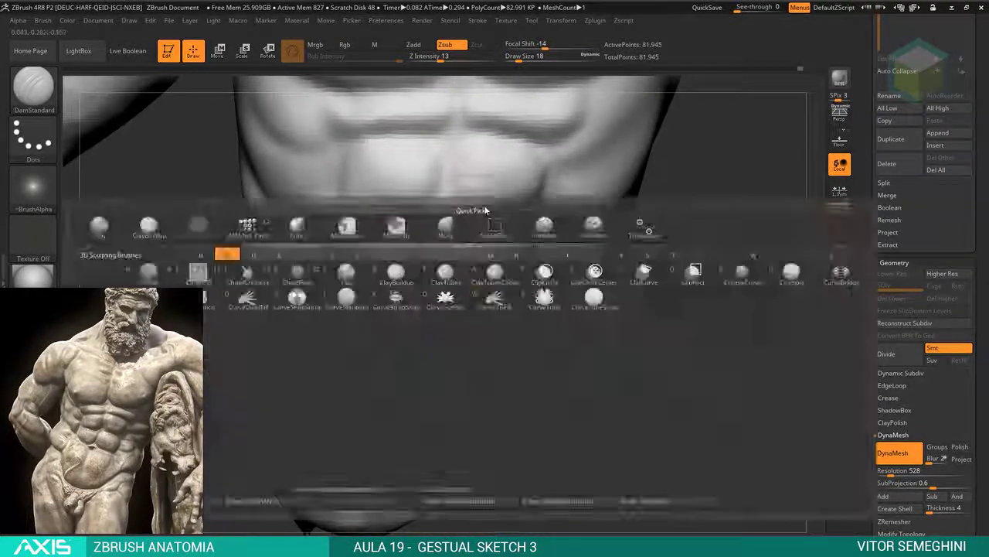
pyautogui.press('c')
pyautogui.press('b')
pyautogui.moveTo(455, 239)
pyautogui.keyDown('ctrl'); pyautogui.mouseDown(button='right')
pyautogui.moveTo(371, 278)
pyautogui.moveTo(390, 272)
pyautogui.mouseUp(button='right'); pyautogui.keyUp('ctrl')
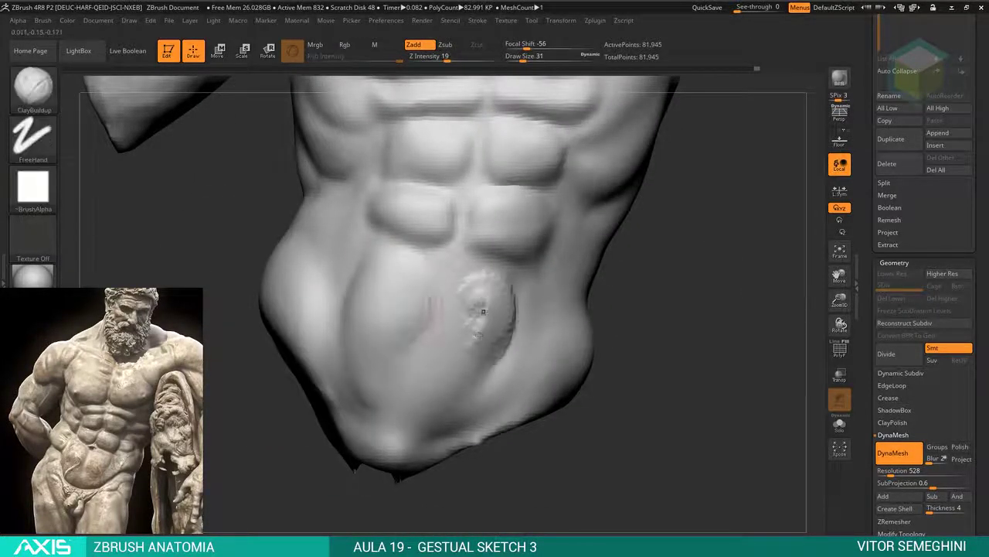
pyautogui.keyDown('shift'); pyautogui.moveTo(468, 384); pyautogui.dragTo(472, 335); pyautogui.keyUp('shift')
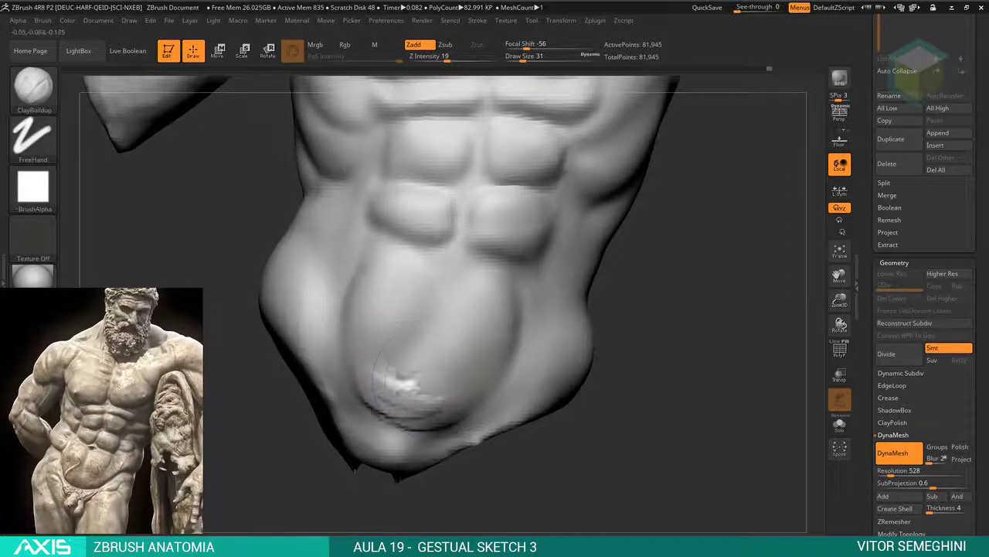
pyautogui.keyDown('shift'); pyautogui.moveTo(387, 356); pyautogui.dragTo(377, 319); pyautogui.keyUp('shift')
pyautogui.moveTo(426, 373)
pyautogui.keyDown('ctrl'); pyautogui.mouseDown(button='right')
pyautogui.moveTo(670, 267)
pyautogui.moveTo(444, 311)
pyautogui.mouseUp(button='right'); pyautogui.keyUp('ctrl')
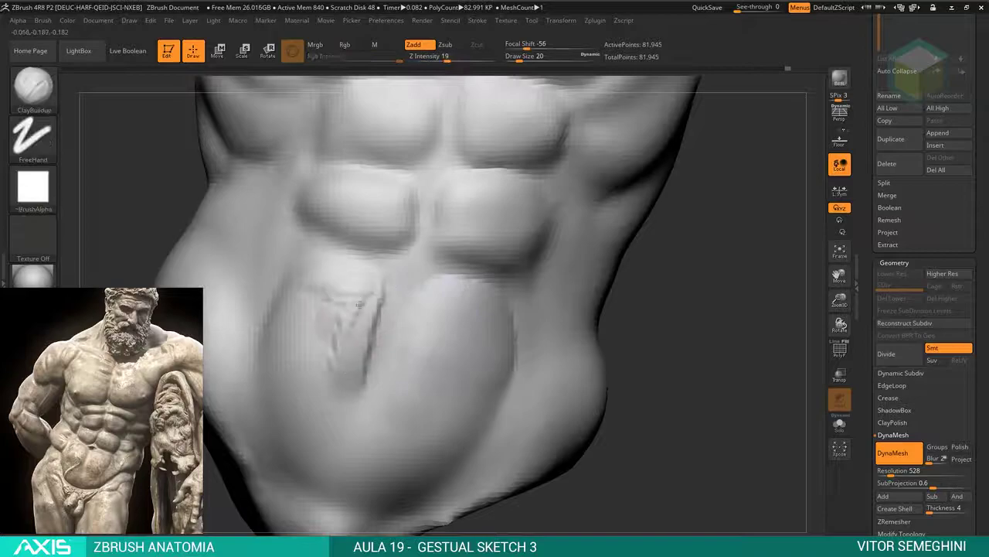
# Refine the belly shape with DamStandard and Move, then orbit to view the whole torso.
pyautogui.press('b')
pyautogui.press('d')
pyautogui.press('s')
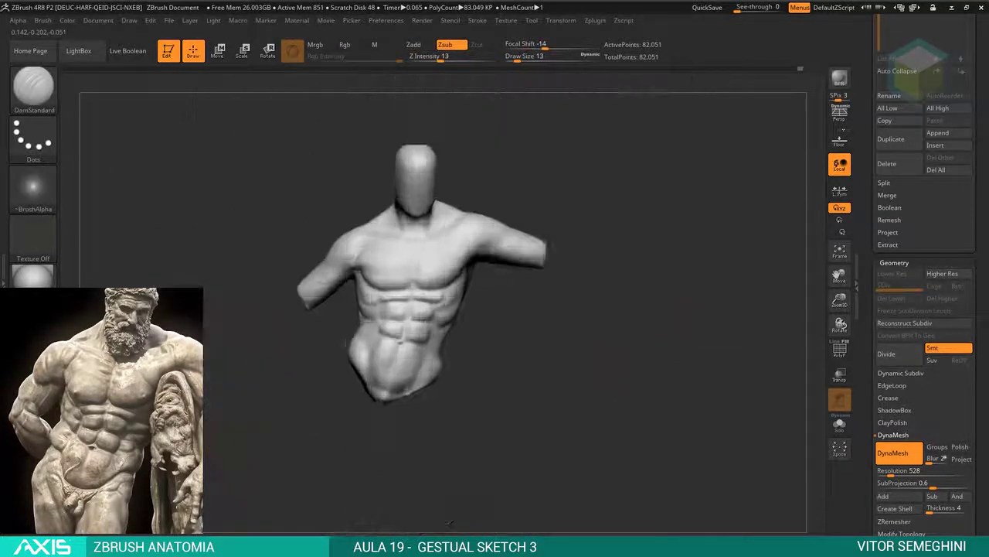
pyautogui.press('b')
pyautogui.press('m')
pyautogui.press('v')
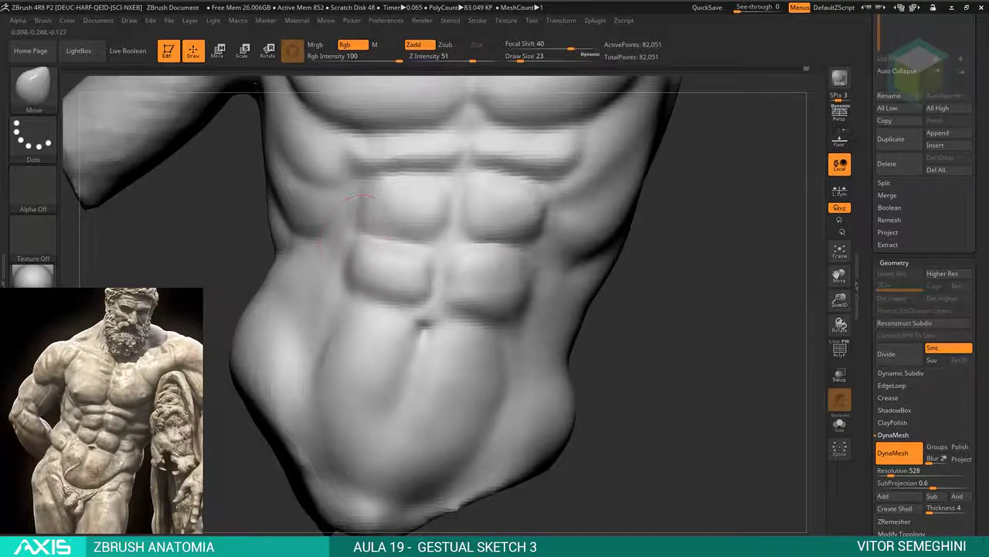
pyautogui.moveTo(487, 402)
pyautogui.mouseDown(button='right')
pyautogui.moveTo(541, 325)
pyautogui.moveTo(619, 255)
pyautogui.moveTo(595, 246)
pyautogui.moveTo(539, 341)
pyautogui.moveTo(576, 348)
pyautogui.moveTo(578, 246)
pyautogui.moveTo(503, 256)
pyautogui.moveTo(541, 247)
pyautogui.moveTo(479, 193)
pyautogui.moveTo(419, 97)
pyautogui.moveTo(464, 232)
pyautogui.moveTo(533, 263)
pyautogui.moveTo(524, 247)
pyautogui.mouseUp(button='right')
pyautogui.press('b')
pyautogui.press('c')
pyautogui.press('b')
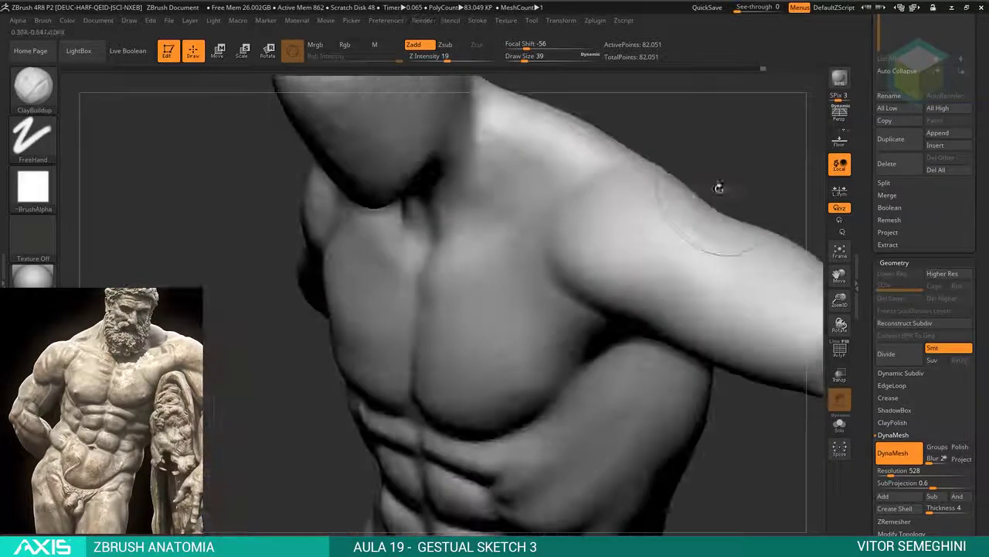
# Invert the mask to free the arm, reposition it with Transpose, then clear the mask.
pyautogui.moveTo(645, 276)
pyautogui.mouseDown(button='right')
pyautogui.moveTo(587, 263)
pyautogui.moveTo(610, 255)
pyautogui.moveTo(670, 177)
pyautogui.moveTo(649, 186)
pyautogui.mouseUp(button='right')
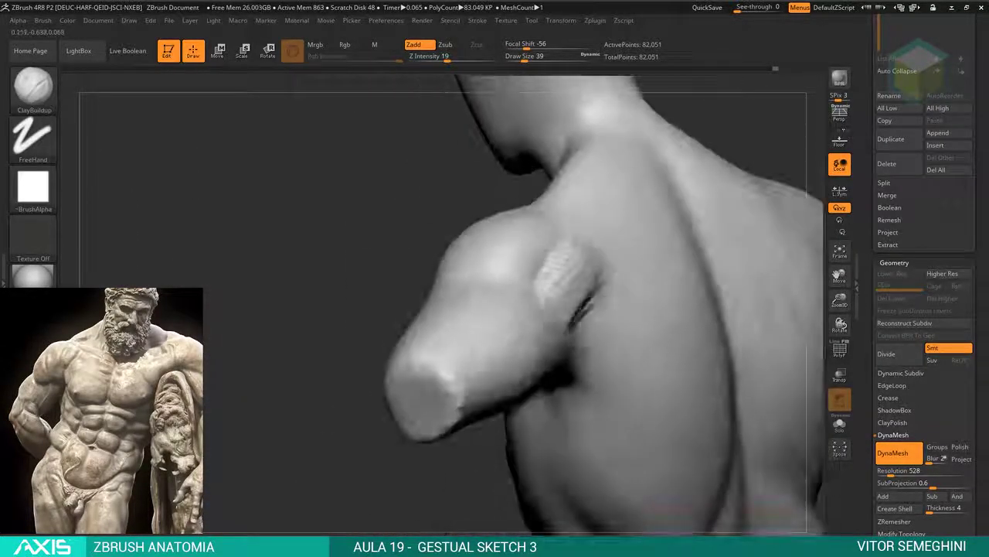
pyautogui.moveTo(572, 305)
pyautogui.mouseDown(button='right')
pyautogui.moveTo(541, 255)
pyautogui.moveTo(495, 271)
pyautogui.moveTo(588, 235)
pyautogui.moveTo(295, 91)
pyautogui.mouseUp(button='right')
pyautogui.moveTo(629, 168)
pyautogui.mouseDown(button='right')
pyautogui.moveTo(550, 183)
pyautogui.moveTo(649, 257)
pyautogui.mouseUp(button='right')
pyautogui.hotkey('ctrl', 'i')
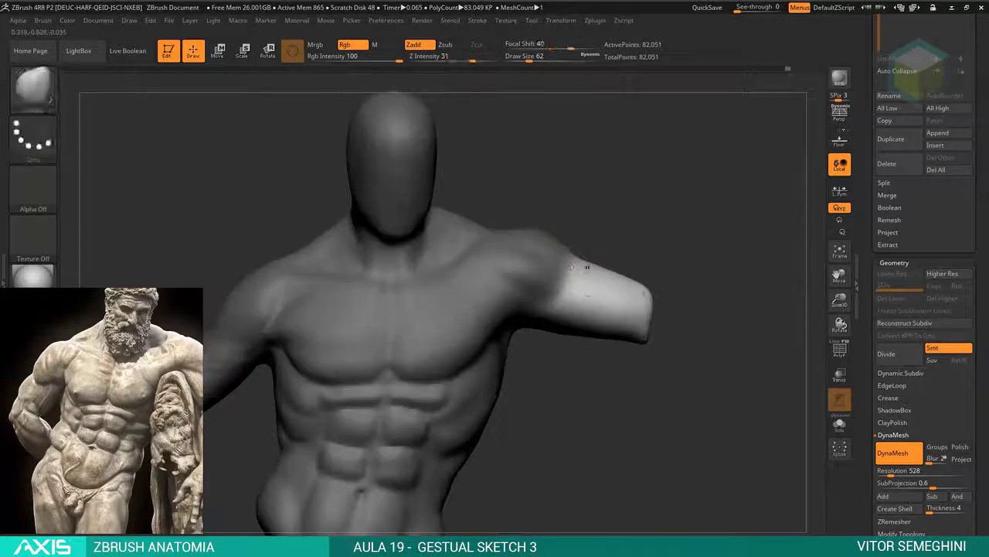
pyautogui.press('w')
pyautogui.press('q')
pyautogui.keyDown('ctrl'); pyautogui.moveTo(618, 229); pyautogui.dragTo(742, 155); pyautogui.keyUp('ctrl')
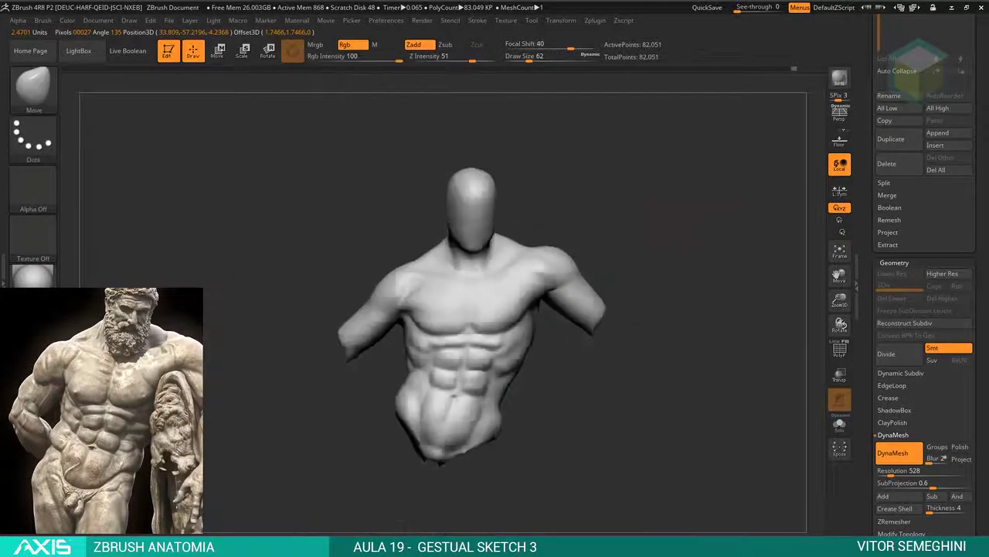
pyautogui.moveTo(742, 155)
pyautogui.mouseDown(button='right')
pyautogui.moveTo(680, 262)
pyautogui.moveTo(682, 238)
pyautogui.moveTo(679, 320)
pyautogui.moveTo(552, 291)
pyautogui.moveTo(668, 182)
pyautogui.moveTo(549, 143)
pyautogui.mouseUp(button='right')
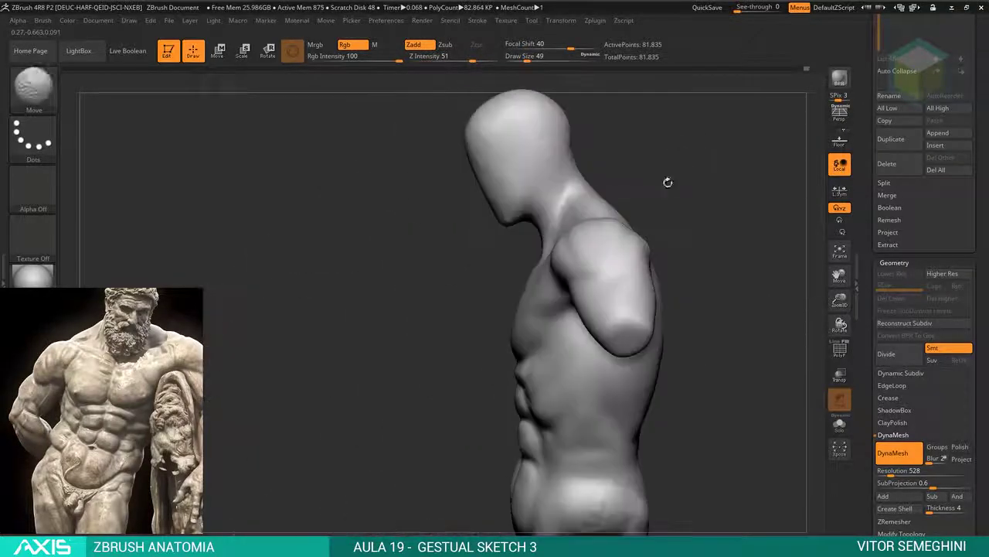
# Build up the deltoid with ClayBuildup and push its form with Move.
pyautogui.press('b')
pyautogui.press('c')
pyautogui.press('b')
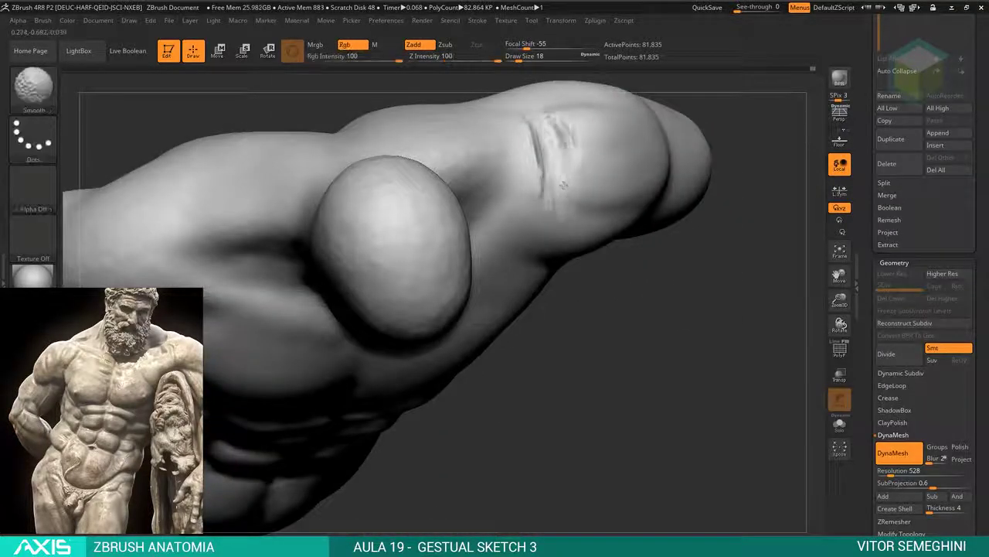
pyautogui.moveTo(563, 186)
pyautogui.mouseDown(button='right')
pyautogui.moveTo(645, 132)
pyautogui.moveTo(665, 163)
pyautogui.mouseUp(button='right')
pyautogui.press('b')
pyautogui.press('m')
pyautogui.press('v')
pyautogui.press('space')
pyautogui.press('b')
# Carve creases around the right shoulder with DamStandard.
pyautogui.press('d')
pyautogui.press('s')
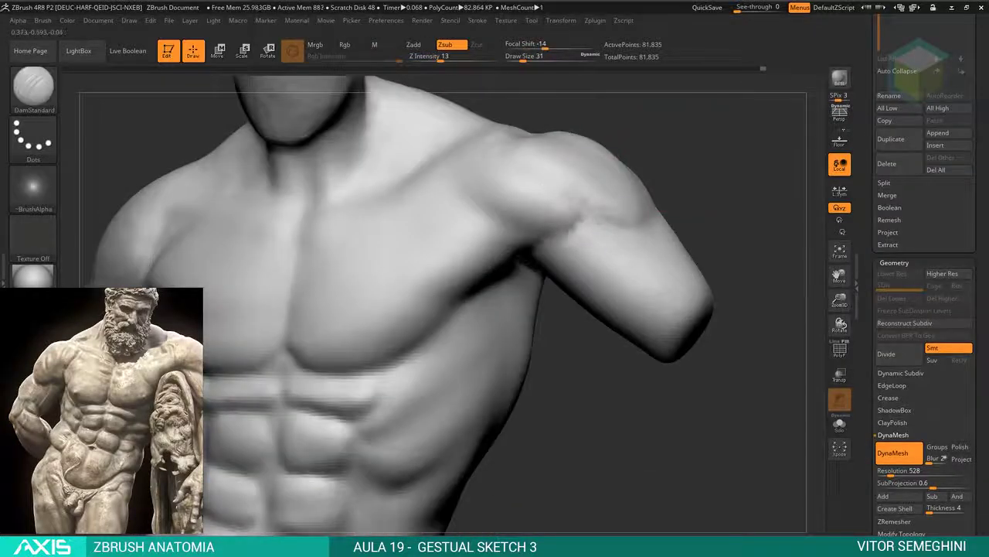
pyautogui.press('f')
pyautogui.moveTo(618, 186)
pyautogui.mouseDown(button='right')
pyautogui.moveTo(729, 161)
pyautogui.moveTo(542, 162)
pyautogui.mouseUp(button='right')
pyautogui.press('f')
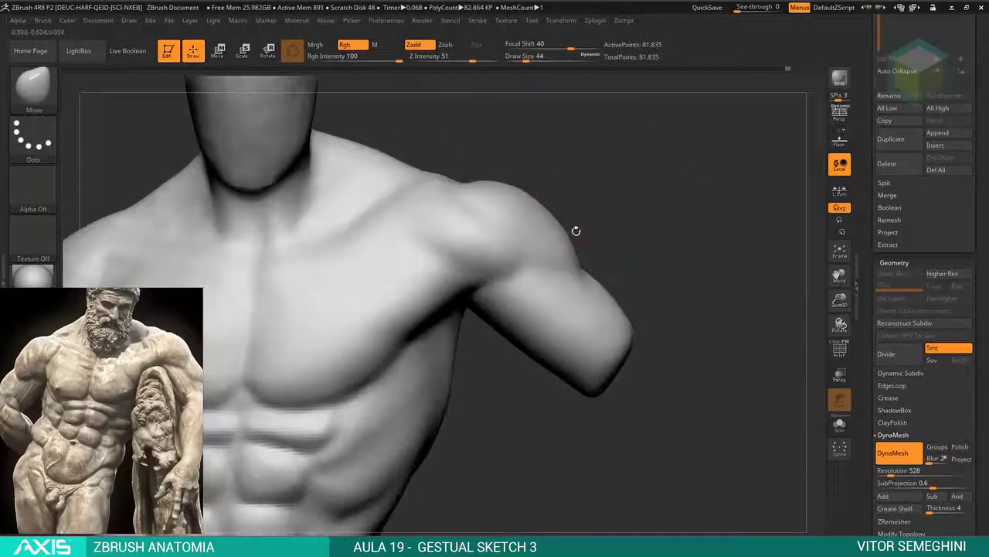
pyautogui.moveTo(502, 183); pyautogui.dragTo(577, 205, button='right')
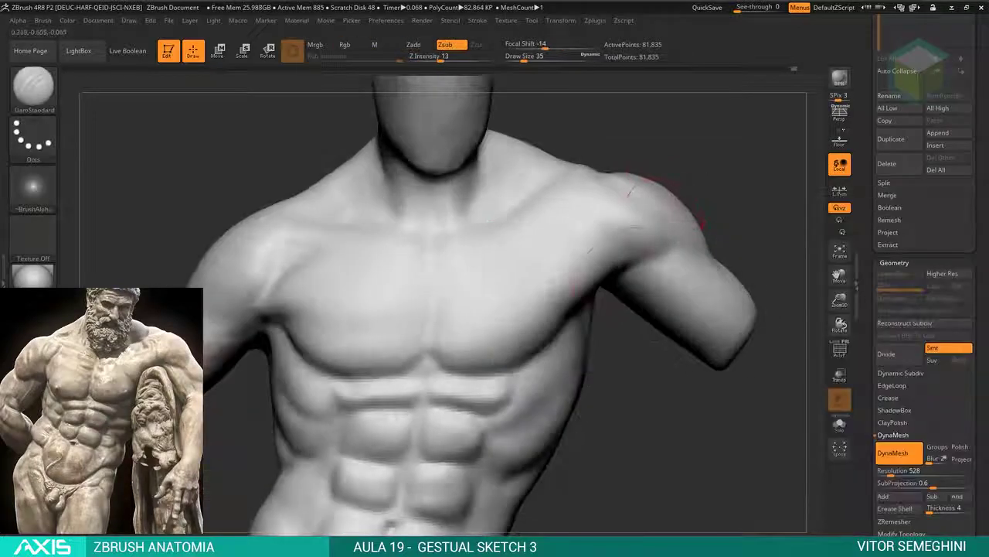
pyautogui.moveTo(595, 283)
pyautogui.mouseDown(button='right')
pyautogui.moveTo(585, 273)
pyautogui.moveTo(660, 246)
pyautogui.moveTo(706, 188)
pyautogui.moveTo(495, 276)
pyautogui.mouseUp(button='right')
pyautogui.keyDown('alt'); pyautogui.moveTo(621, 142); pyautogui.dragTo(613, 317, button='right'); pyautogui.keyUp('alt')
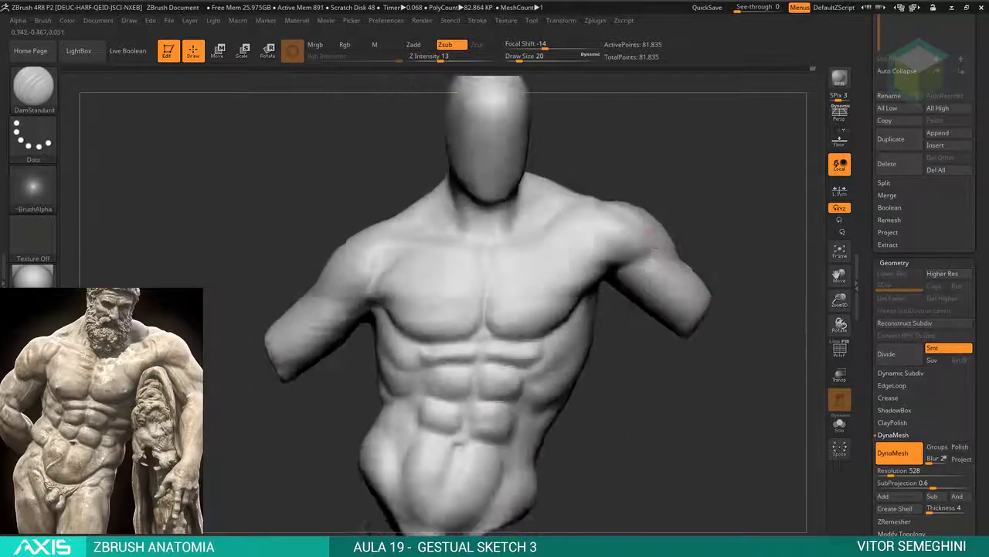
# Shape the chest with Move, then carve crisper creases where the shoulder meets chest and arm.
pyautogui.press('b')
pyautogui.press('m')
pyautogui.press('v')
pyautogui.moveTo(606, 383)
pyautogui.mouseDown(button='right')
pyautogui.moveTo(461, 306)
pyautogui.moveTo(404, 193)
pyautogui.moveTo(615, 250)
pyautogui.moveTo(642, 248)
pyautogui.moveTo(573, 277)
pyautogui.mouseUp(button='right')
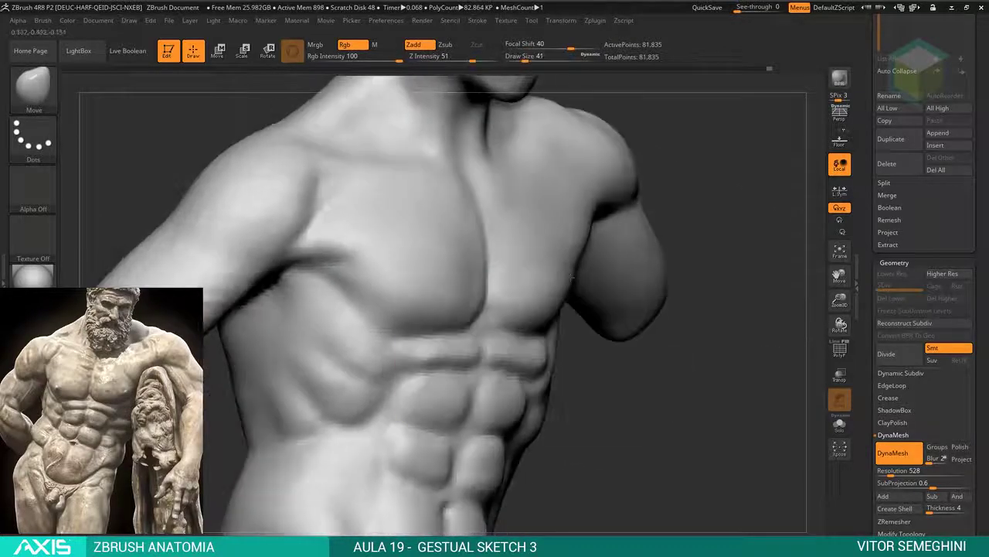
pyautogui.moveTo(687, 343); pyautogui.dragTo(372, 232, button='right')
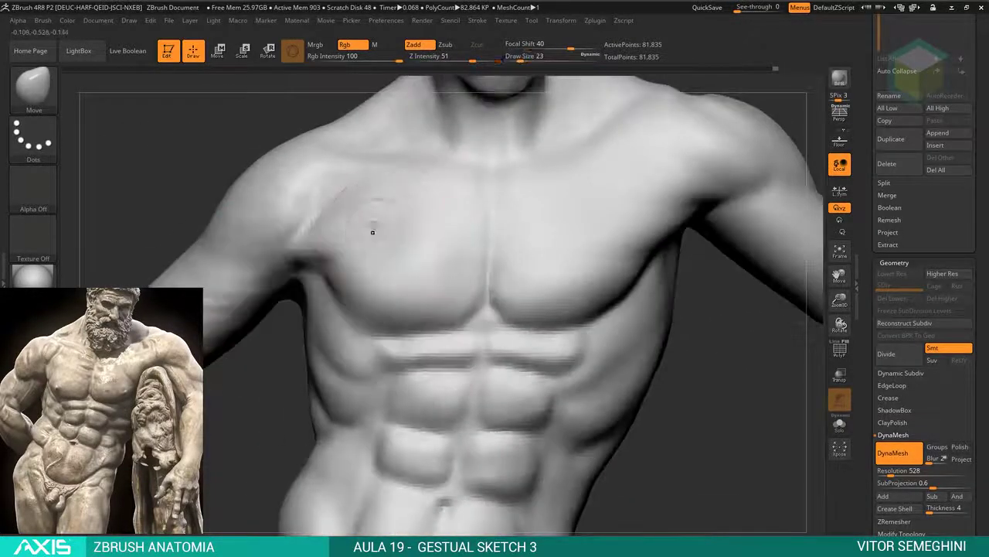
pyautogui.press('b')
pyautogui.press('d')
pyautogui.press('s')
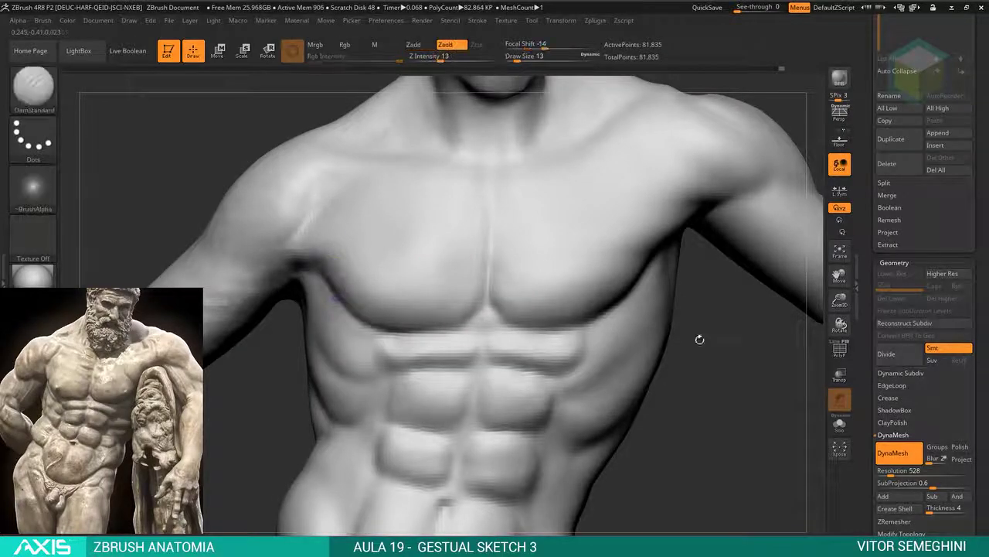
pyautogui.moveTo(700, 338)
pyautogui.keyDown('shift'); pyautogui.mouseDown(button='right')
pyautogui.moveTo(473, 281)
pyautogui.moveTo(574, 186)
pyautogui.mouseUp(button='right'); pyautogui.keyUp('shift')
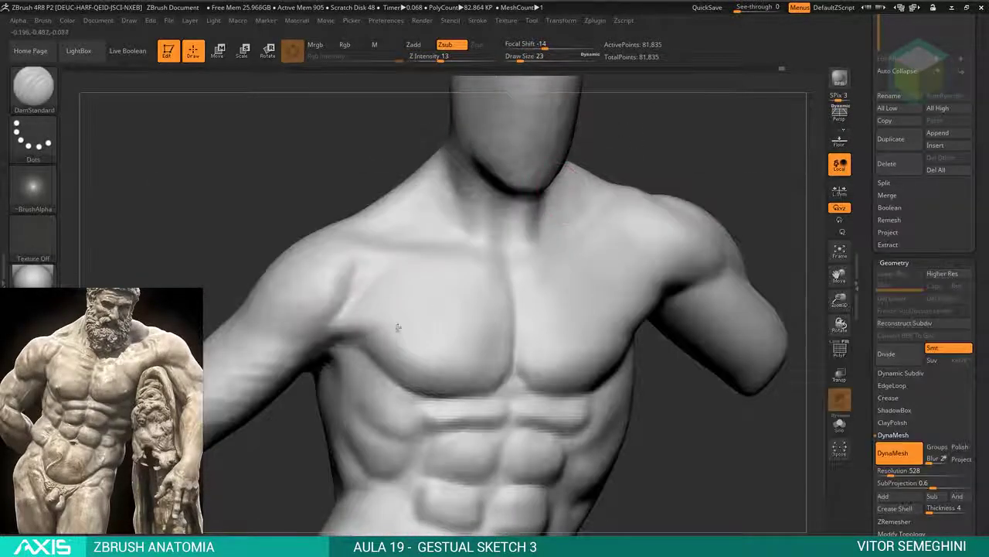
pyautogui.moveTo(398, 327); pyautogui.dragTo(640, 132, button='right')
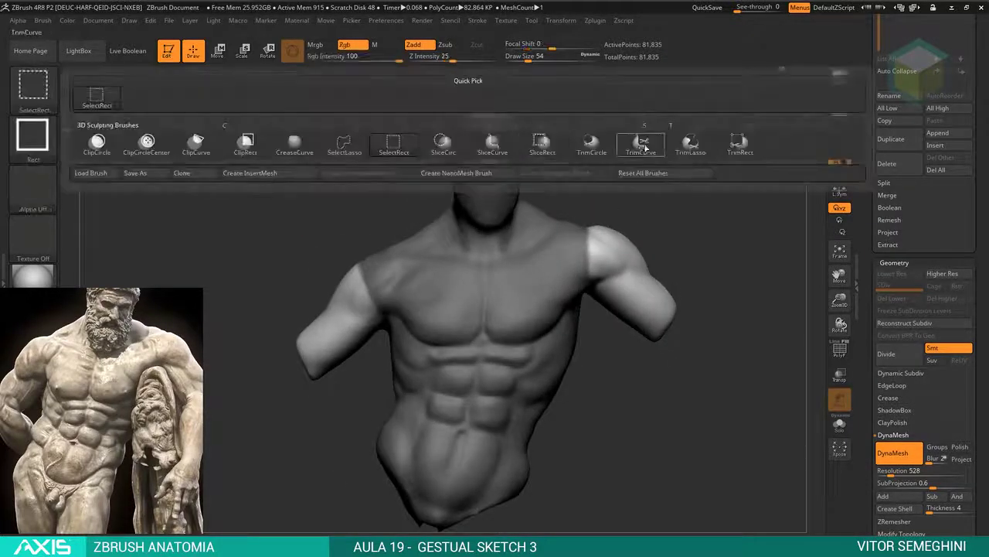
# Trim both upper arms flat below the shoulders with the TrimCurve brush.
pyautogui.click(645, 147)
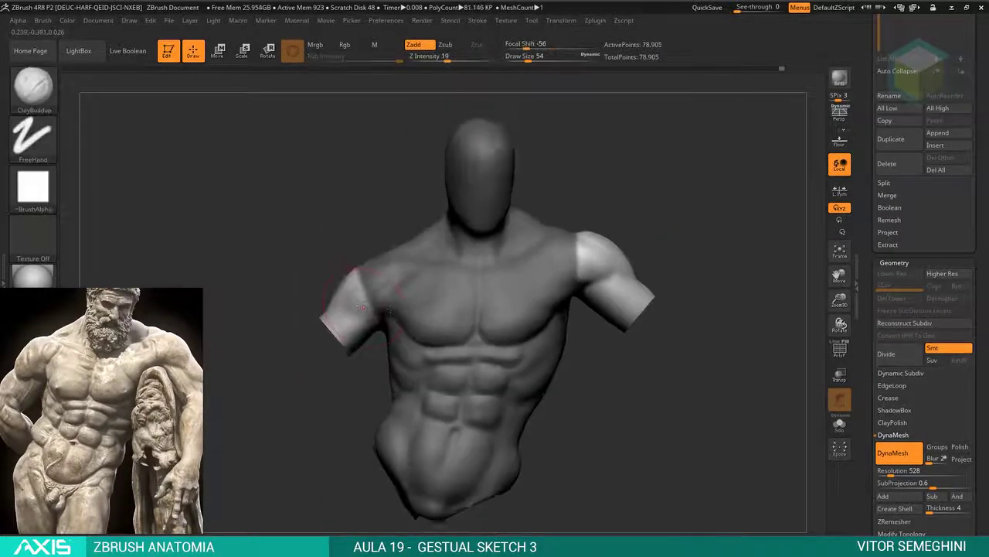
pyautogui.moveTo(662, 394); pyautogui.dragTo(607, 144)
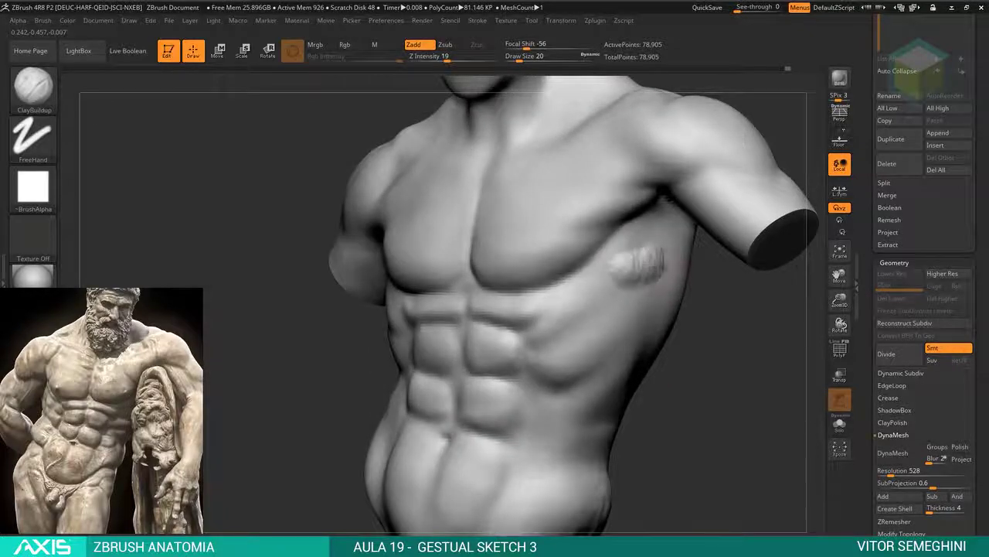
# Add stacked clay masses for the serratus and obliques along the side of the ribcage.
pyautogui.moveTo(734, 386); pyautogui.dragTo(634, 386)
pyautogui.moveTo(627, 271); pyautogui.dragTo(634, 301)
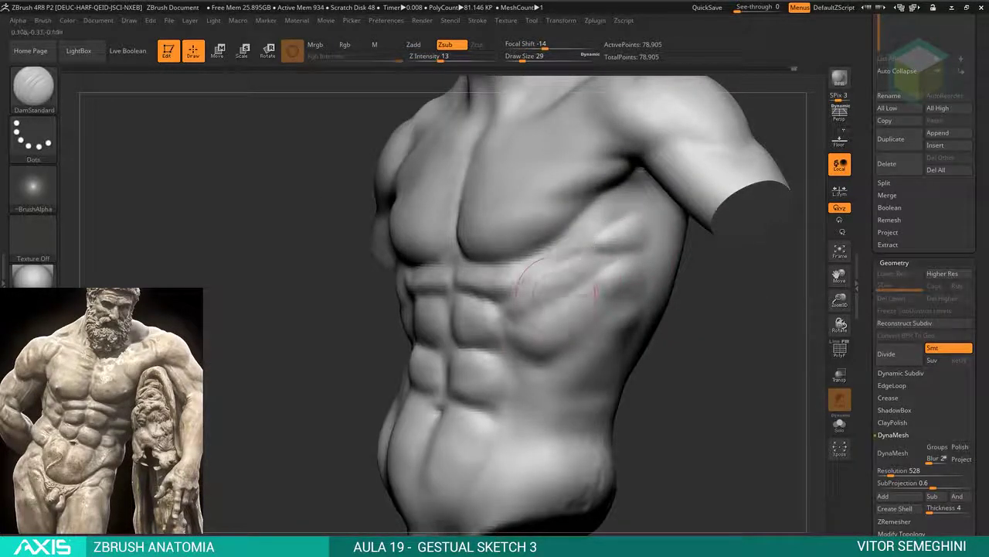
pyautogui.moveTo(765, 348); pyautogui.dragTo(750, 287)
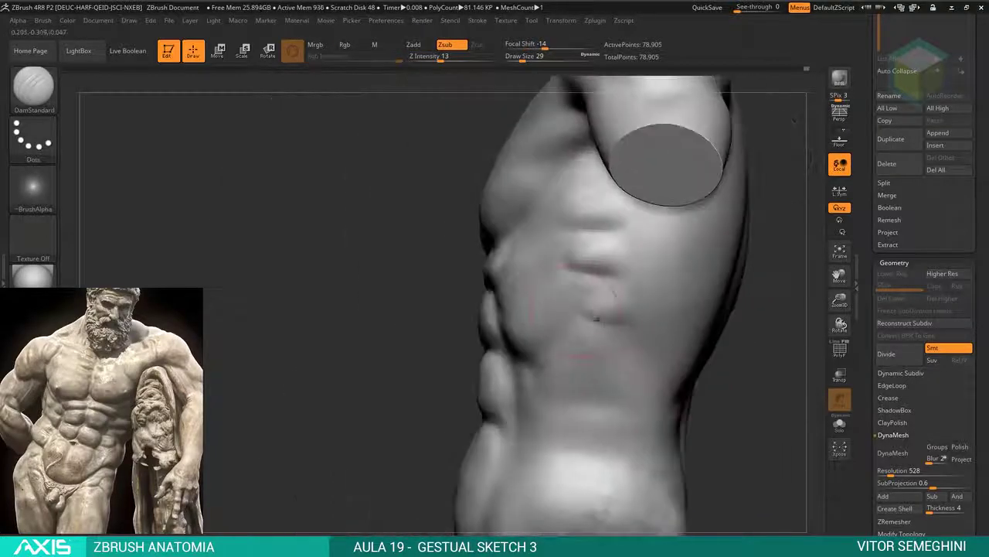
pyautogui.press('f')
pyautogui.moveTo(711, 316); pyautogui.dragTo(696, 324)
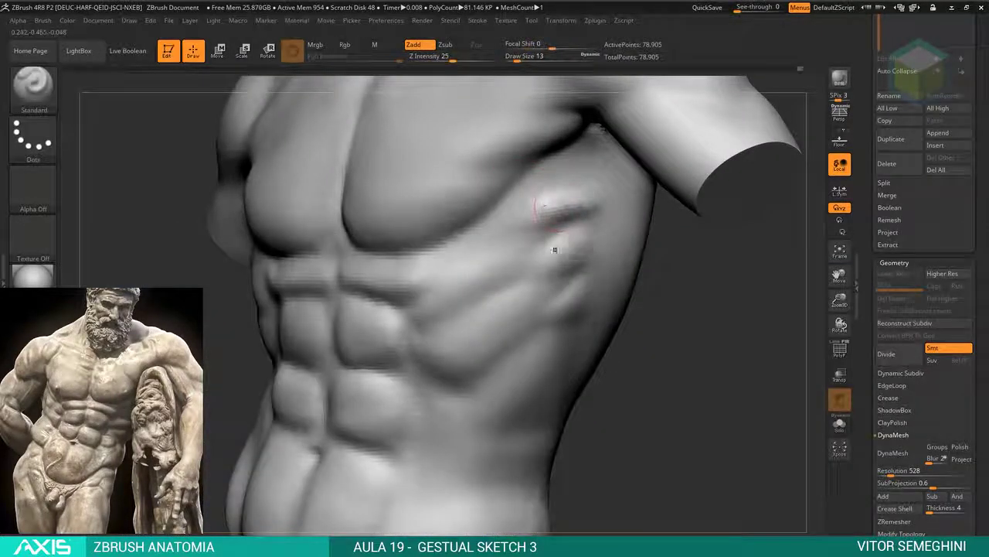
pyautogui.moveTo(576, 294); pyautogui.dragTo(572, 231)
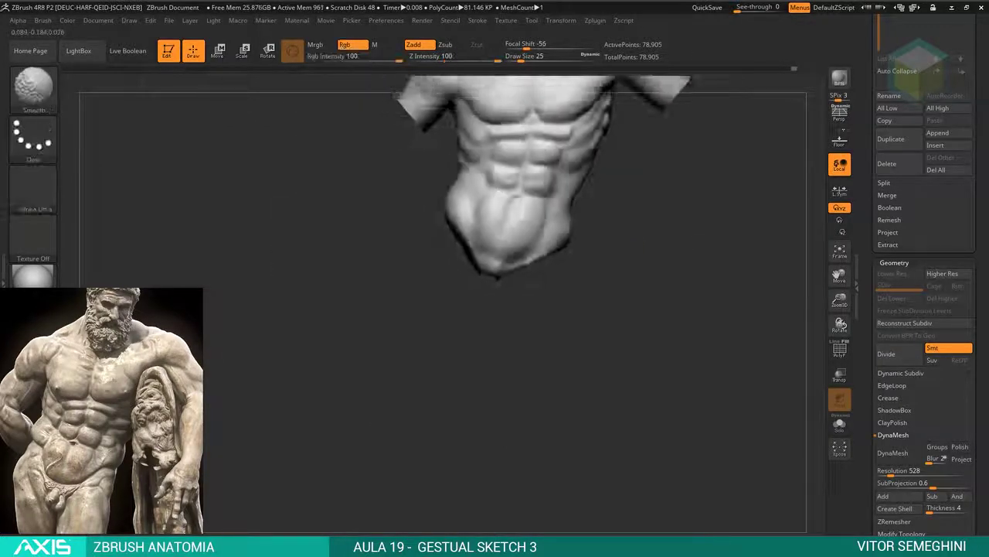
pyautogui.moveTo(735, 223); pyautogui.dragTo(661, 301)
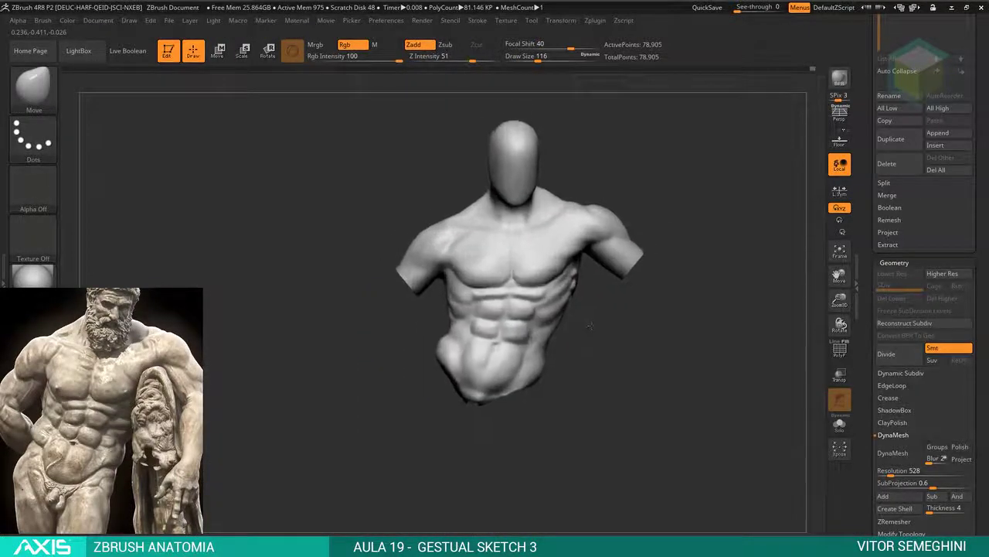
pyautogui.moveTo(696, 387); pyautogui.dragTo(499, 357)
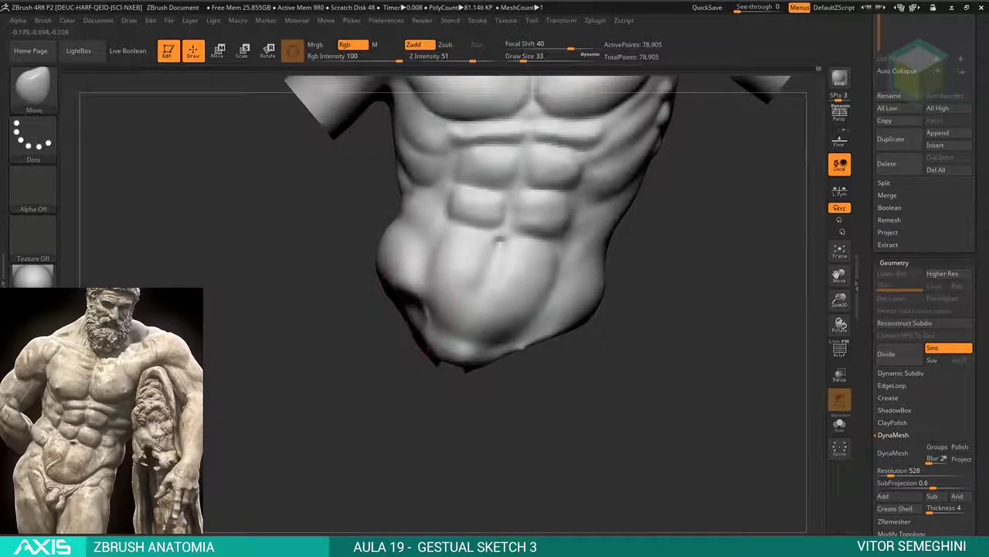
pyautogui.moveTo(410, 332); pyautogui.dragTo(437, 402)
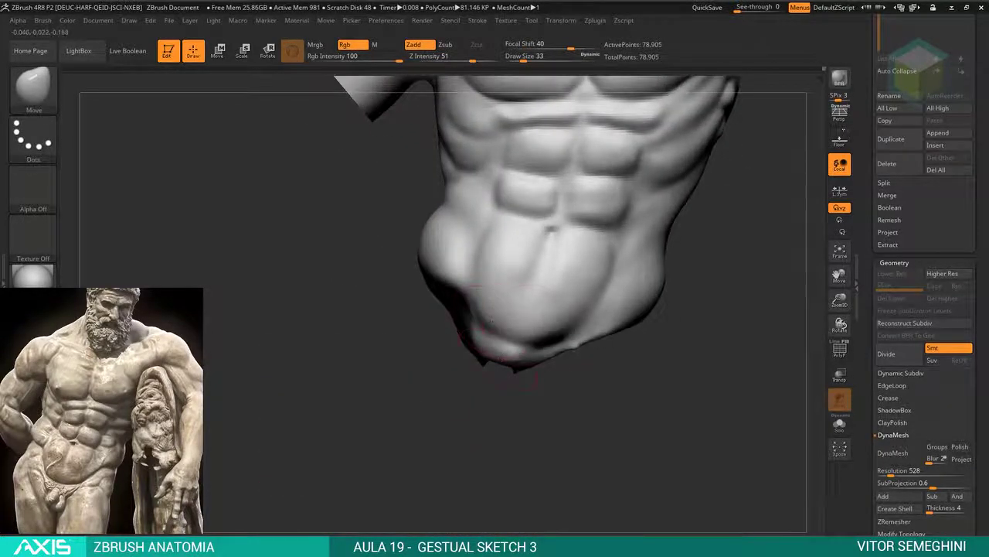
pyautogui.press('f')
pyautogui.moveTo(572, 363); pyautogui.dragTo(600, 383)
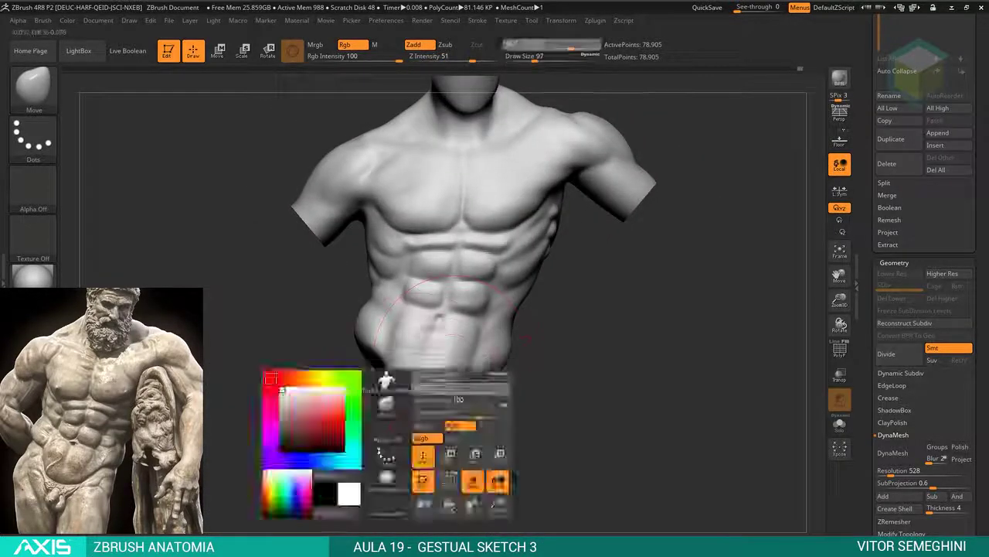
pyautogui.moveTo(479, 433); pyautogui.dragTo(531, 348)
pyautogui.moveTo(696, 309); pyautogui.dragTo(680, 301)
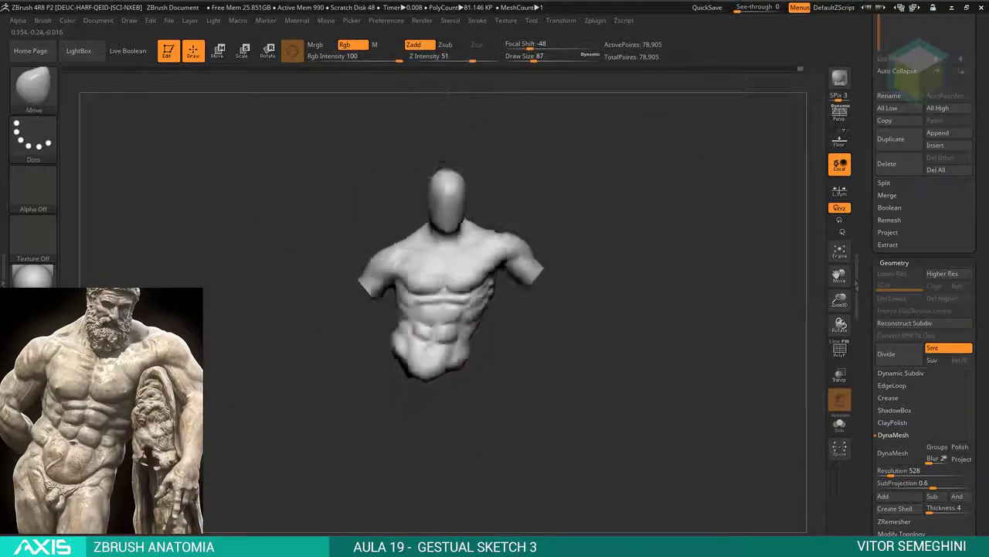
pyautogui.moveTo(404, 401); pyautogui.dragTo(415, 380)
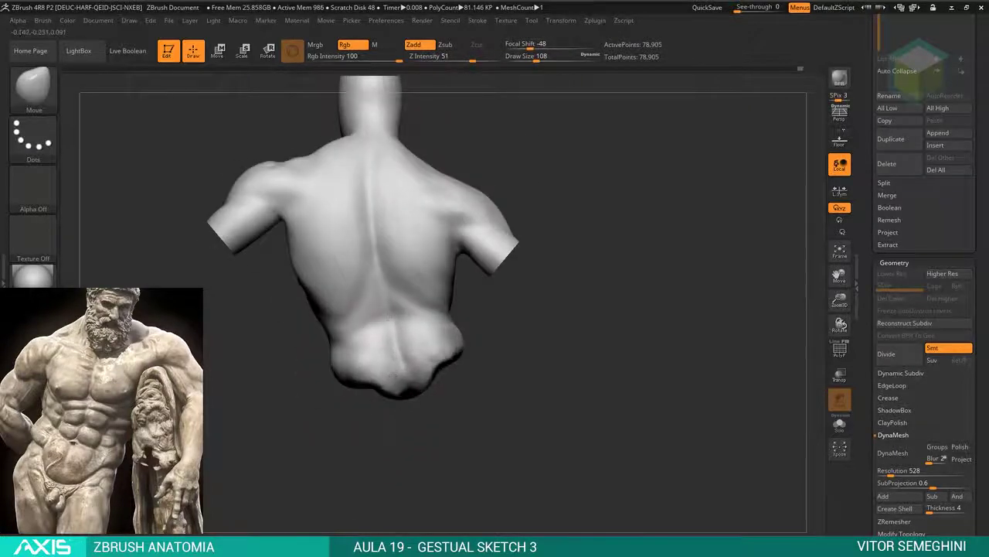
pyautogui.moveTo(657, 387); pyautogui.dragTo(618, 348)
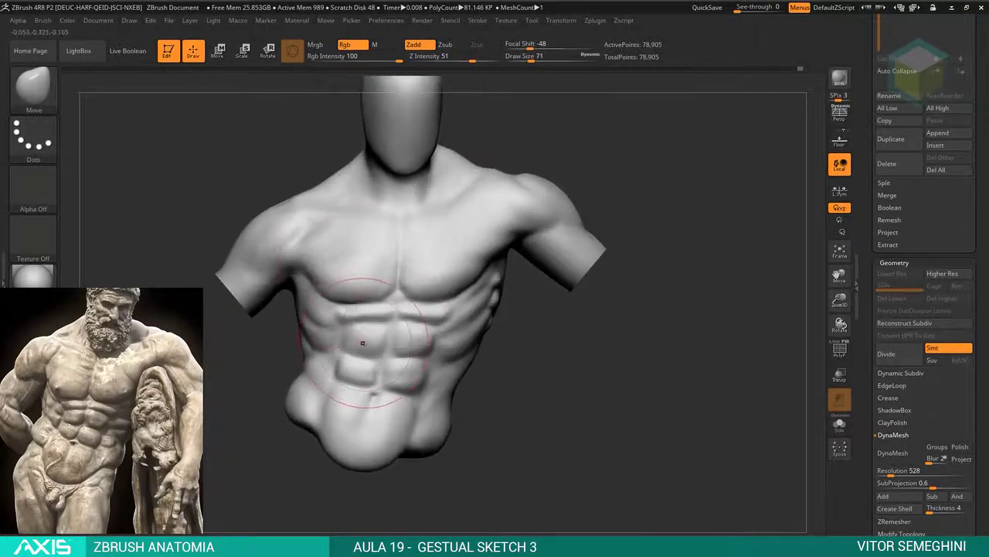
pyautogui.moveTo(362, 343)
pyautogui.mouseDown(button='right')
pyautogui.moveTo(398, 252)
pyautogui.moveTo(434, 263)
pyautogui.mouseUp(button='right')
pyautogui.moveTo(309, 158)
pyautogui.mouseDown(button='right')
pyautogui.moveTo(614, 279)
pyautogui.moveTo(613, 399)
pyautogui.moveTo(565, 268)
pyautogui.mouseUp(button='right')
pyautogui.moveTo(537, 201)
pyautogui.mouseDown(button='right')
pyautogui.moveTo(431, 275)
pyautogui.moveTo(468, 228)
pyautogui.moveTo(479, 325)
pyautogui.moveTo(464, 232)
pyautogui.moveTo(592, 121)
pyautogui.mouseUp(button='right')
pyautogui.press('space')
pyautogui.moveTo(557, 193)
pyautogui.mouseDown(button='right')
pyautogui.moveTo(464, 247)
pyautogui.moveTo(411, 260)
pyautogui.moveTo(408, 304)
pyautogui.mouseUp(button='right')
pyautogui.moveTo(454, 353)
pyautogui.mouseDown(button='right')
pyautogui.moveTo(417, 309)
pyautogui.moveTo(376, 206)
pyautogui.moveTo(402, 255)
pyautogui.mouseUp(button='right')
pyautogui.press('space')
pyautogui.moveTo(449, 178)
pyautogui.mouseDown(button='right')
pyautogui.moveTo(607, 281)
pyautogui.moveTo(608, 232)
pyautogui.mouseUp(button='right')
pyautogui.moveTo(523, 352)
pyautogui.mouseDown(button='right')
pyautogui.moveTo(587, 388)
pyautogui.moveTo(466, 359)
pyautogui.mouseUp(button='right')
pyautogui.moveTo(340, 350)
pyautogui.mouseDown(button='right')
pyautogui.moveTo(402, 364)
pyautogui.moveTo(316, 304)
pyautogui.mouseUp(button='right')
pyautogui.press('b')
pyautogui.press('c')
pyautogui.press('b')
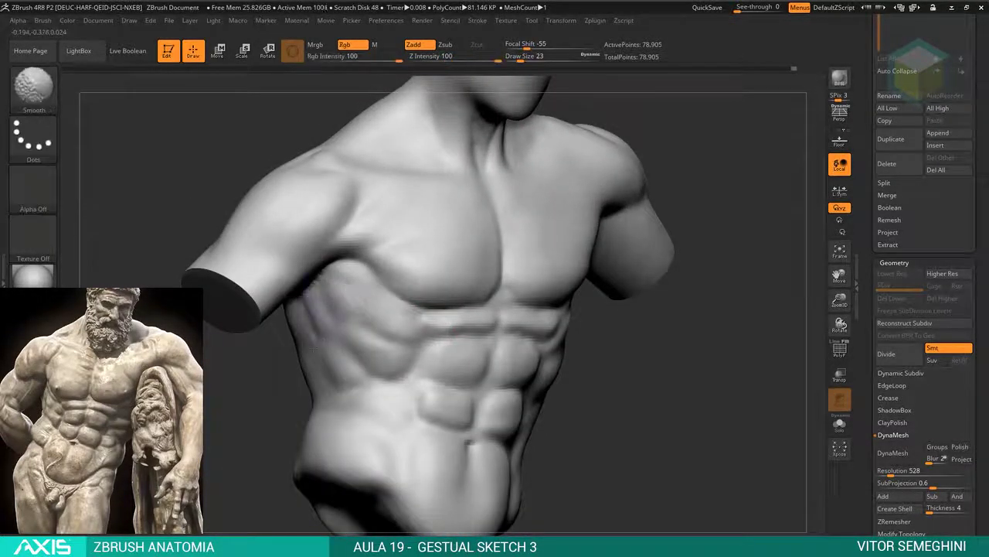
# Smooth out stroke marks on the upper and lower abdomen, then zoom out to the full torso.
pyautogui.press('space')
pyautogui.press('b')
pyautogui.press('d')
pyautogui.press('s')
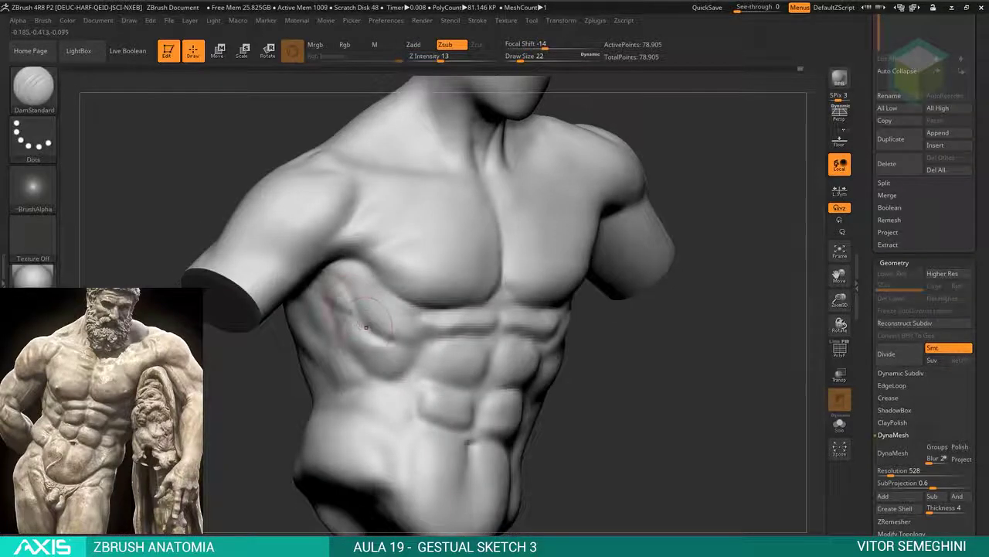
pyautogui.moveTo(356, 379)
pyautogui.mouseDown(button='right')
pyautogui.moveTo(595, 337)
pyautogui.moveTo(608, 354)
pyautogui.moveTo(636, 299)
pyautogui.mouseUp(button='right')
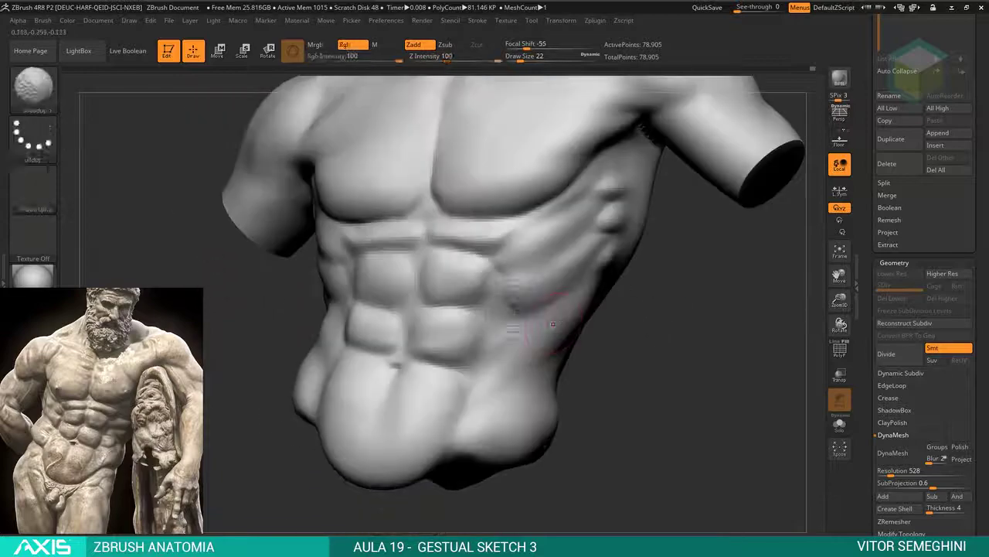
pyautogui.moveTo(589, 326)
pyautogui.keyDown('shift'); pyautogui.mouseDown(button='right')
pyautogui.moveTo(526, 333)
pyautogui.moveTo(388, 268)
pyautogui.mouseUp(button='right'); pyautogui.keyUp('shift')
pyautogui.keyDown('shift'); pyautogui.moveTo(391, 269); pyautogui.dragTo(410, 260); pyautogui.keyUp('shift')
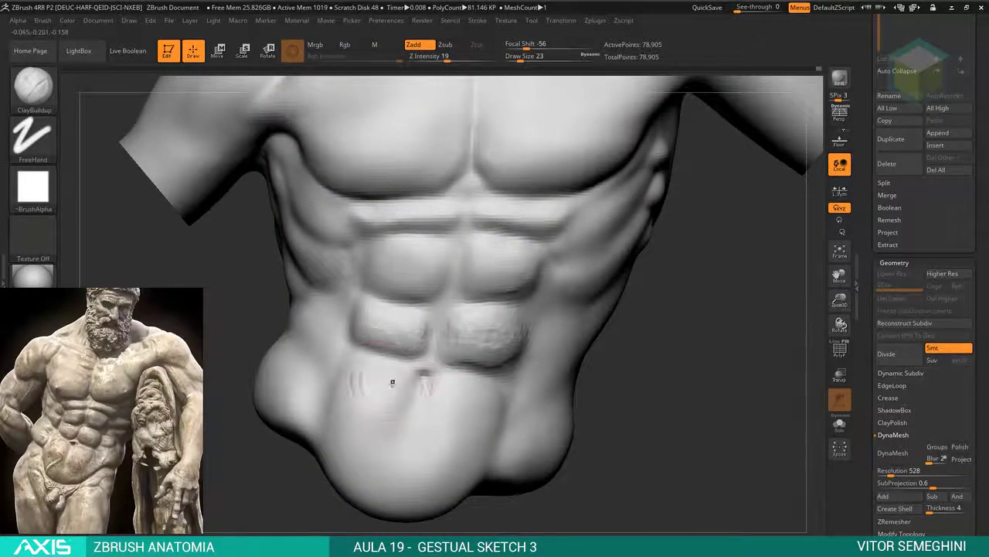
pyautogui.keyDown('shift'); pyautogui.moveTo(438, 401); pyautogui.dragTo(371, 383); pyautogui.keyUp('shift')
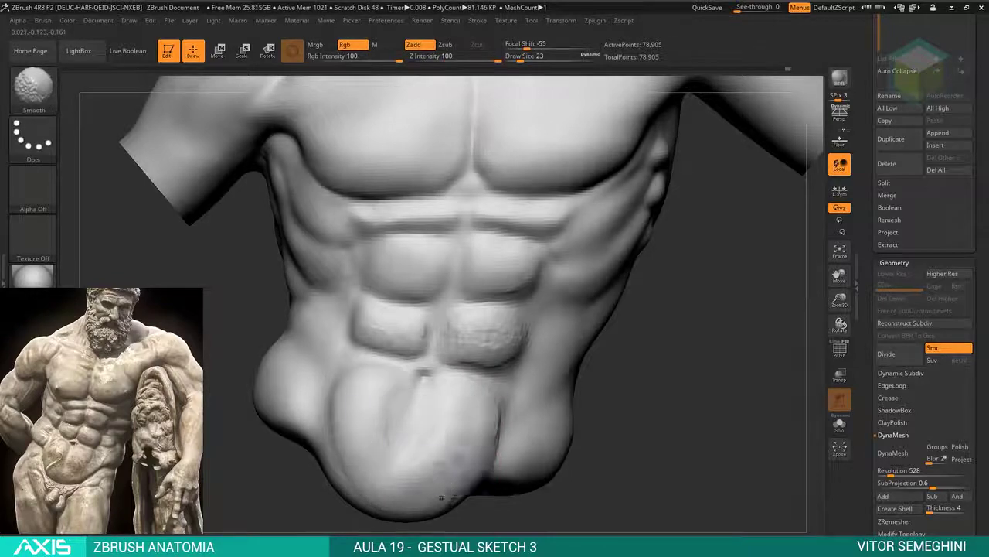
pyautogui.keyDown('shift'); pyautogui.moveTo(612, 390); pyautogui.dragTo(588, 324, button='right'); pyautogui.keyUp('shift')
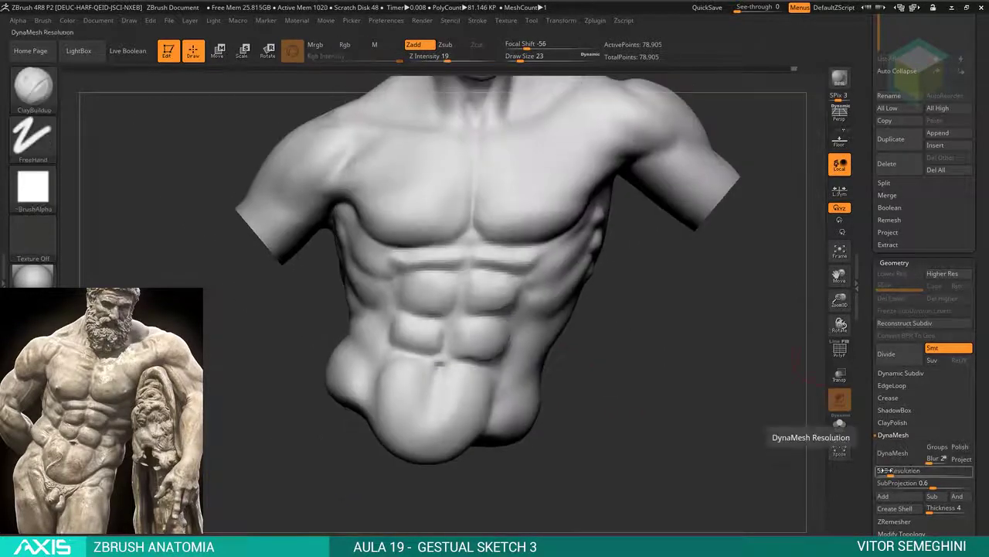
# DynaMesh the torso at resolution 648 and zoom in on the chest.
pyautogui.click(897, 453)
pyautogui.press('f')
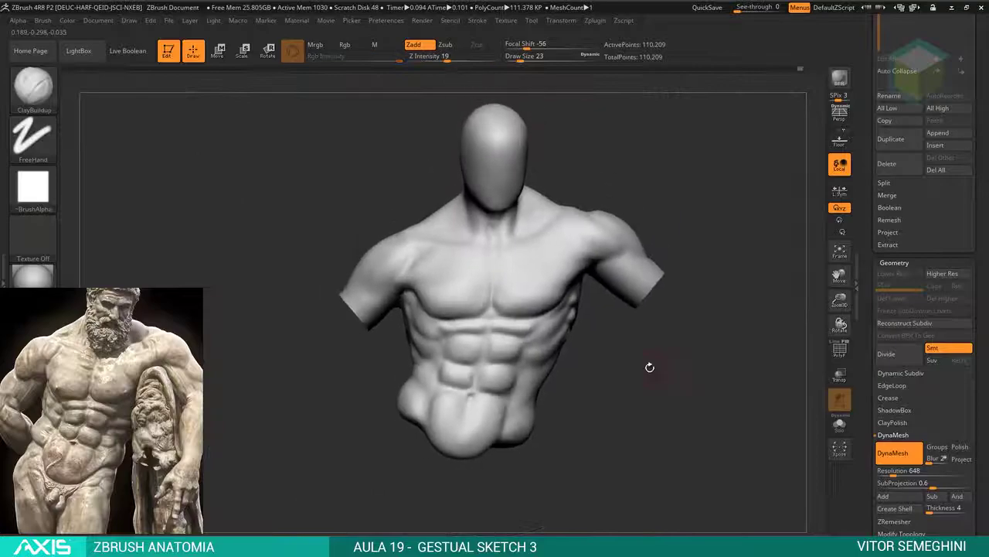
pyautogui.press('r')
pyautogui.keyDown('ctrl'); pyautogui.moveTo(651, 369); pyautogui.dragTo(623, 342, button='right'); pyautogui.keyUp('ctrl')
pyautogui.press('q')
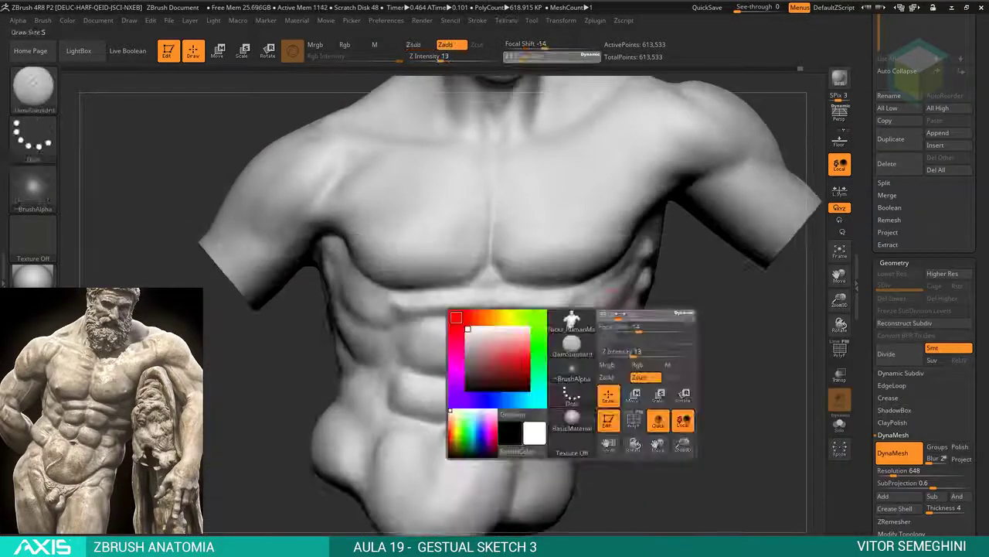
# Carve sharper grooves around the chest, neck and right shoulder with DamStandard.
pyautogui.press('b')
pyautogui.press('d')
pyautogui.press('s')
pyautogui.moveTo(736, 390)
pyautogui.mouseDown()
pyautogui.moveTo(610, 280)
pyautogui.moveTo(522, 266)
pyautogui.mouseUp()
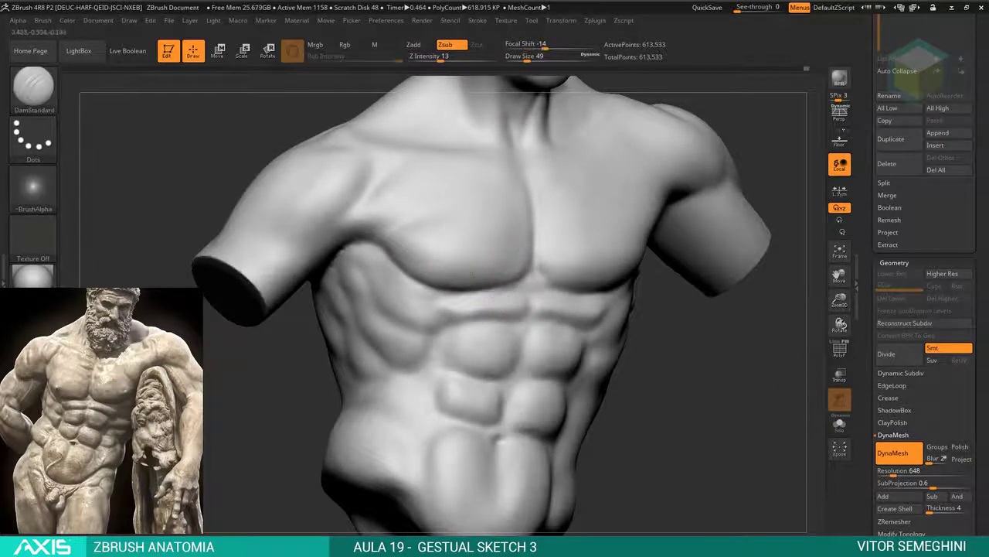
pyautogui.moveTo(274, 192)
pyautogui.mouseDown()
pyautogui.moveTo(437, 310)
pyautogui.moveTo(423, 330)
pyautogui.mouseUp()
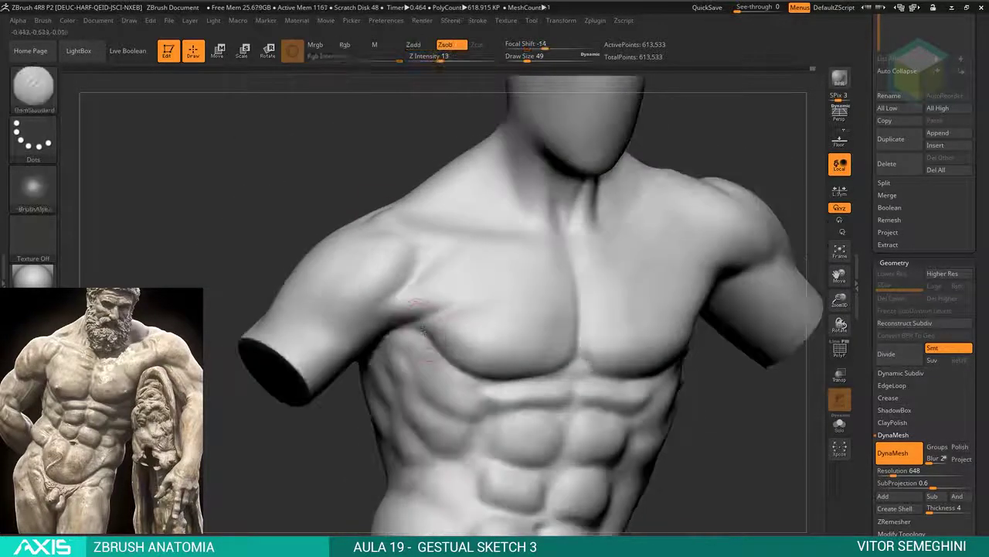
pyautogui.moveTo(733, 133)
pyautogui.mouseDown()
pyautogui.moveTo(541, 301)
pyautogui.moveTo(550, 274)
pyautogui.mouseUp()
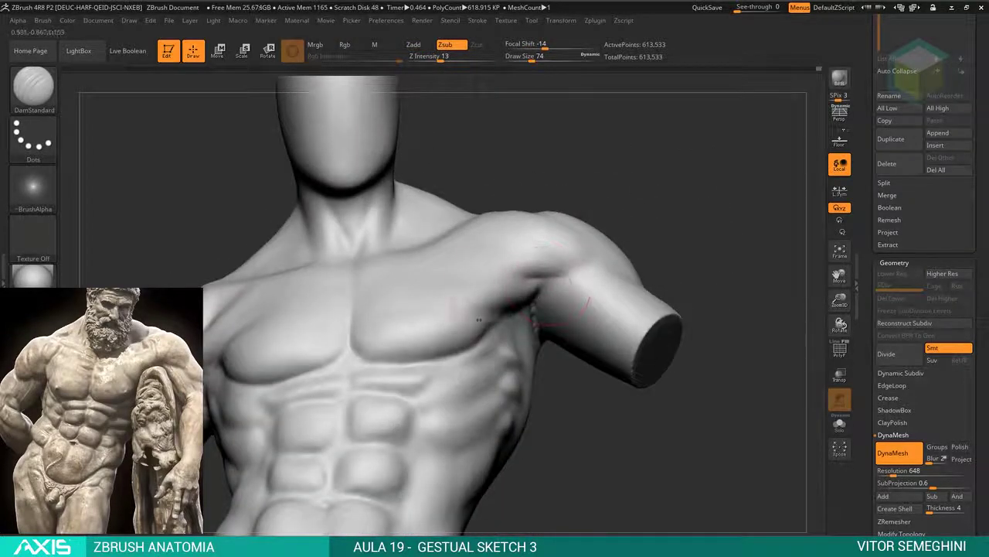
pyautogui.moveTo(479, 319)
pyautogui.mouseDown()
pyautogui.moveTo(431, 295)
pyautogui.moveTo(464, 286)
pyautogui.moveTo(452, 258)
pyautogui.moveTo(558, 199)
pyautogui.moveTo(536, 265)
pyautogui.moveTo(479, 287)
pyautogui.mouseUp()
pyautogui.press('b')
pyautogui.press('c')
pyautogui.press('b')
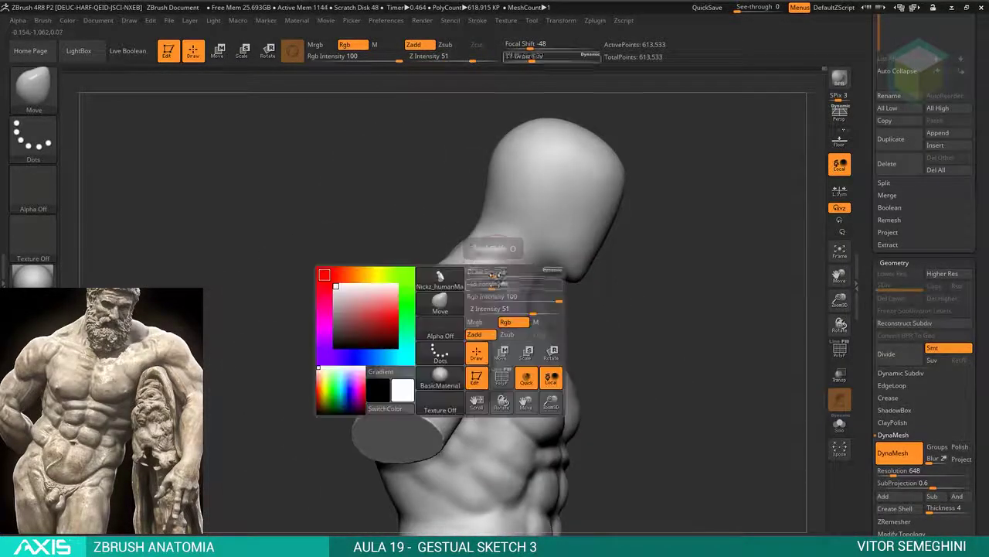
# Adjust the neck and shoulders with Move, then stroke in the collarbone with ClayBuildup.
pyautogui.press('b')
pyautogui.press('m')
pyautogui.press('v')
pyautogui.moveTo(596, 282)
pyautogui.mouseDown()
pyautogui.moveTo(618, 210)
pyautogui.moveTo(427, 247)
pyautogui.mouseUp()
pyautogui.press('b')
pyautogui.press('c')
pyautogui.press('b')
pyautogui.moveTo(417, 316)
pyautogui.mouseDown()
pyautogui.moveTo(497, 276)
pyautogui.moveTo(464, 255)
pyautogui.moveTo(487, 246)
pyautogui.mouseUp()
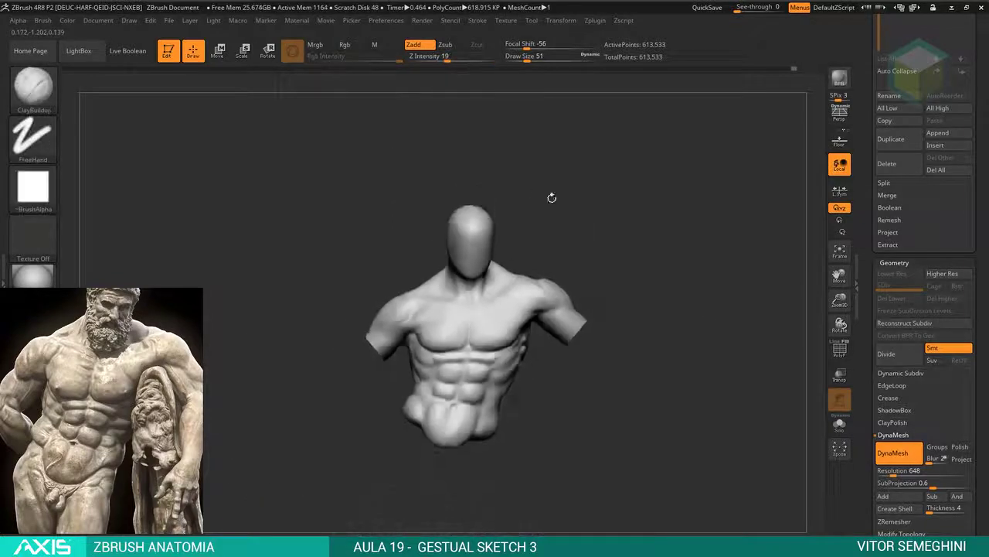
pyautogui.moveTo(473, 290)
pyautogui.mouseDown()
pyautogui.moveTo(541, 220)
pyautogui.moveTo(273, 285)
pyautogui.mouseUp()
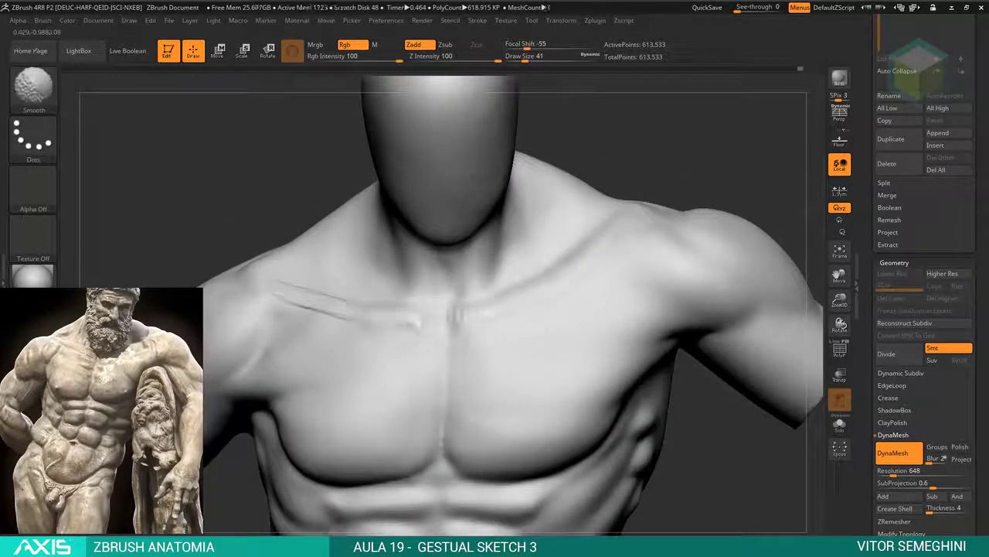
pyautogui.press('f')
pyautogui.moveTo(619, 309); pyautogui.dragTo(542, 294)
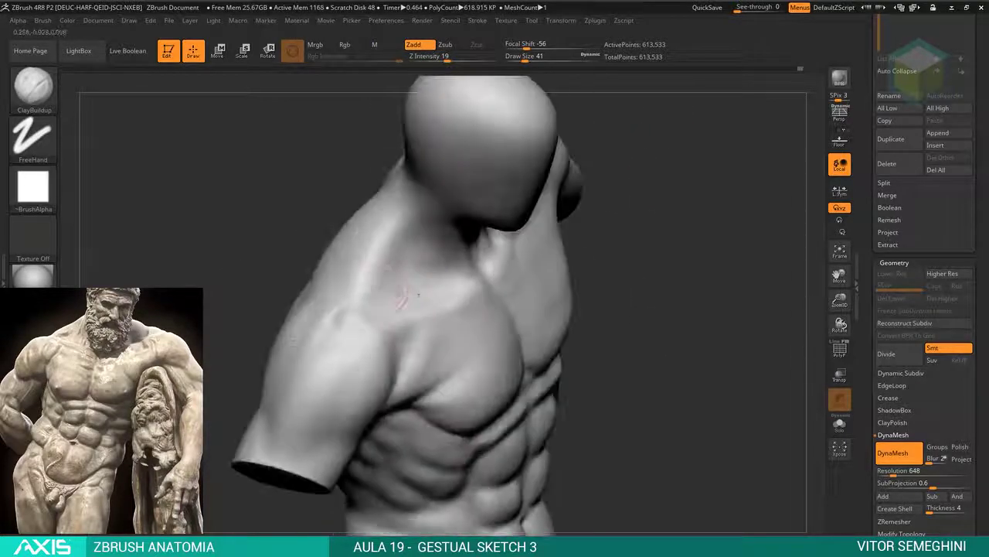
pyautogui.moveTo(619, 309); pyautogui.dragTo(580, 325)
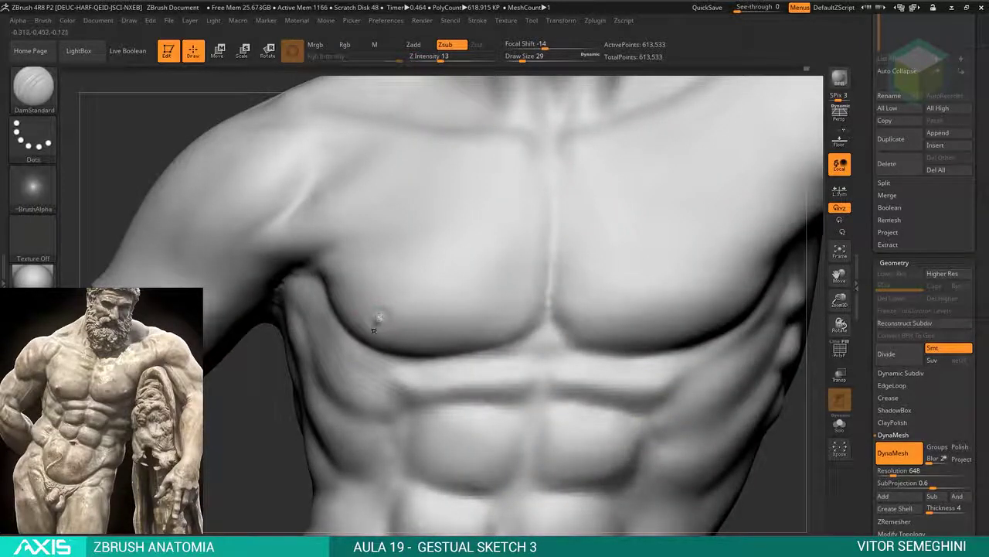
# Frame an angled close-up of the chest and shrink the brush for small nipple details.
pyautogui.press('f')
pyautogui.moveTo(696, 348); pyautogui.dragTo(616, 410)
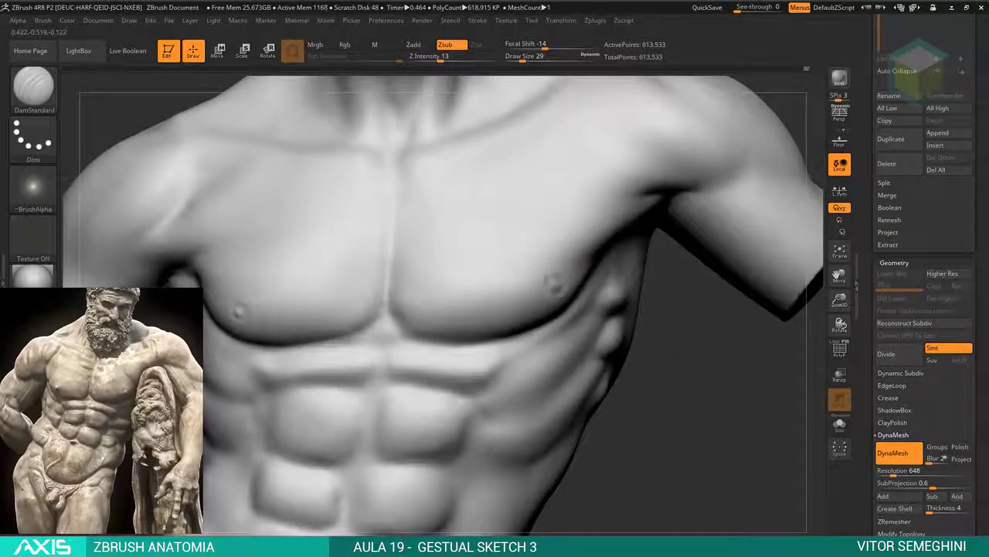
pyautogui.press('f')
pyautogui.moveTo(630, 336); pyautogui.dragTo(635, 363)
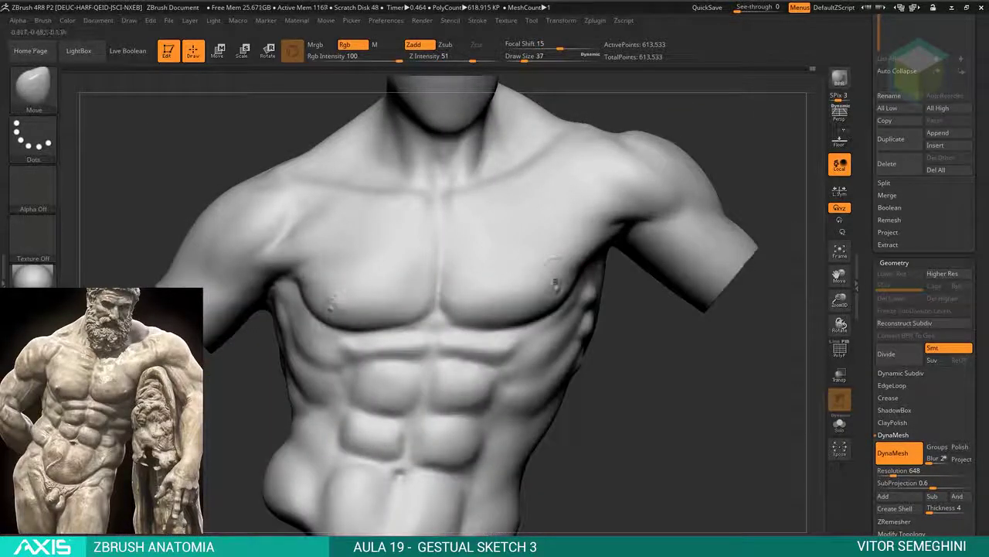
pyautogui.press('f')
pyautogui.moveTo(364, 294); pyautogui.dragTo(402, 278)
pyautogui.press('f')
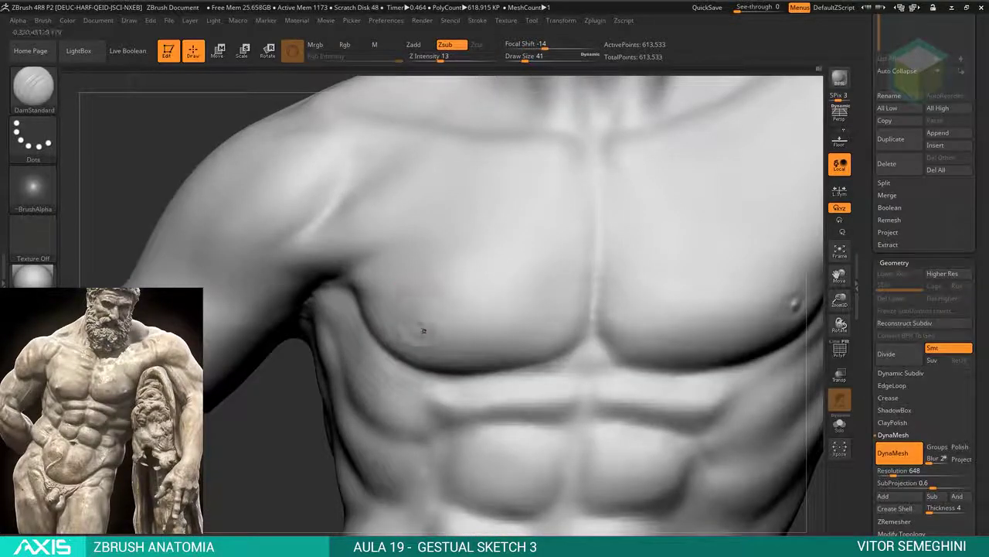
pyautogui.press('[')
pyautogui.press('[')
pyautogui.press('[')
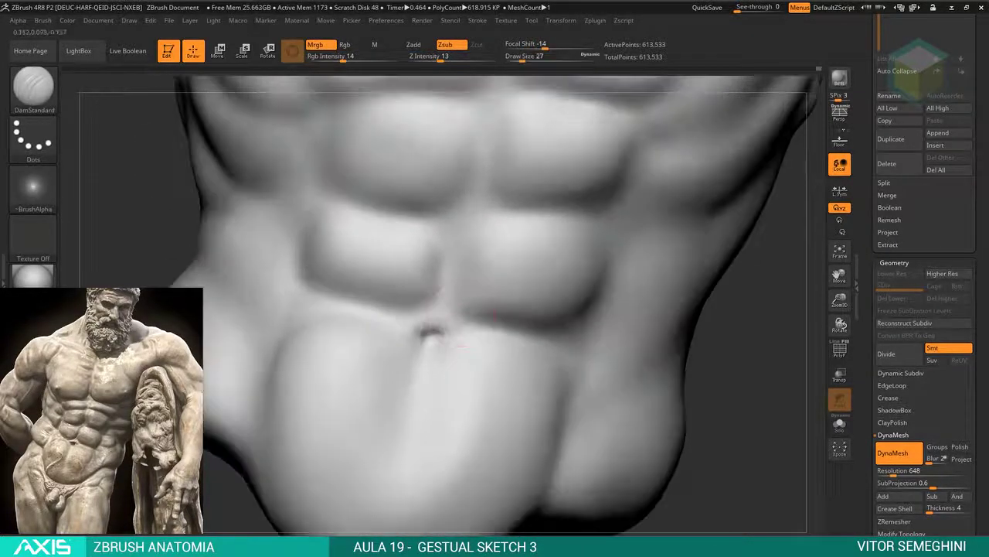
# Carve a short groove below the navel with a smaller brush, Shift-smoothing the result.
pyautogui.moveTo(431, 332); pyautogui.dragTo(428, 362)
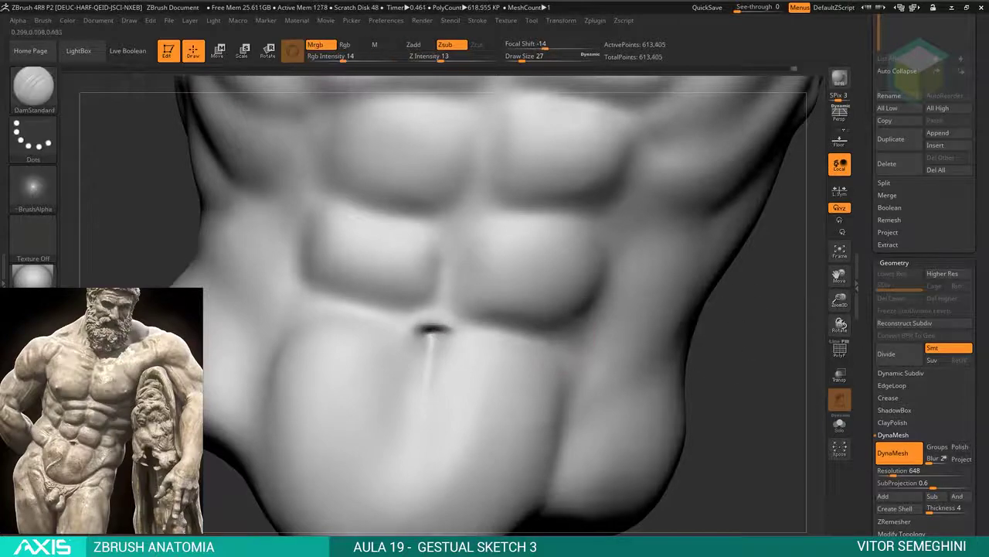
pyautogui.hotkey('ctrl', 'b')
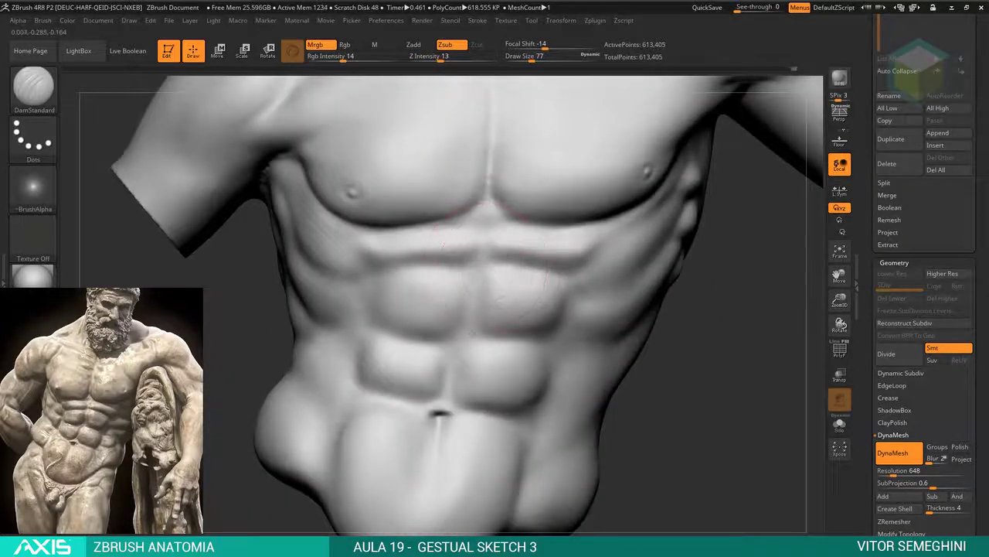
pyautogui.press('[')
pyautogui.press('[')
pyautogui.press('[')
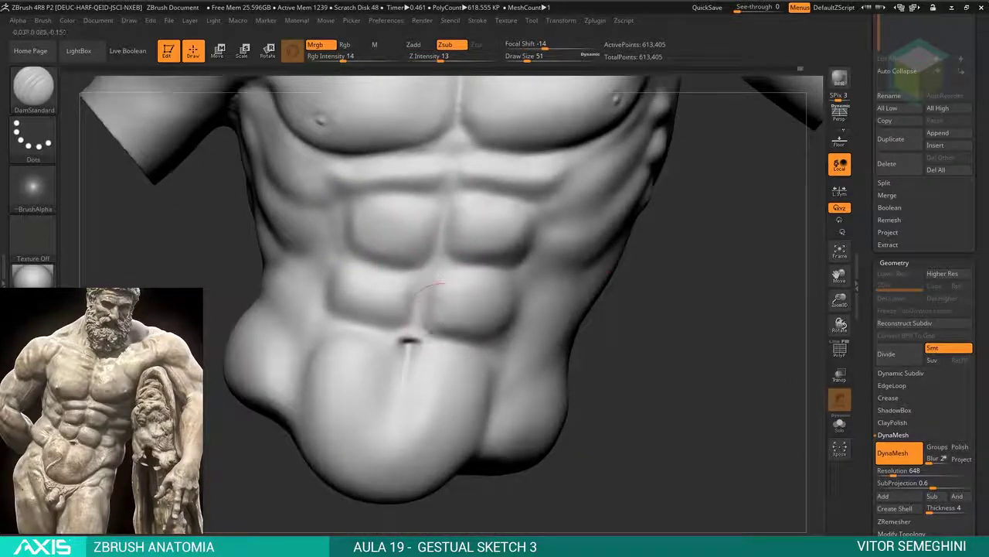
pyautogui.press('shift')
pyautogui.press('shift')
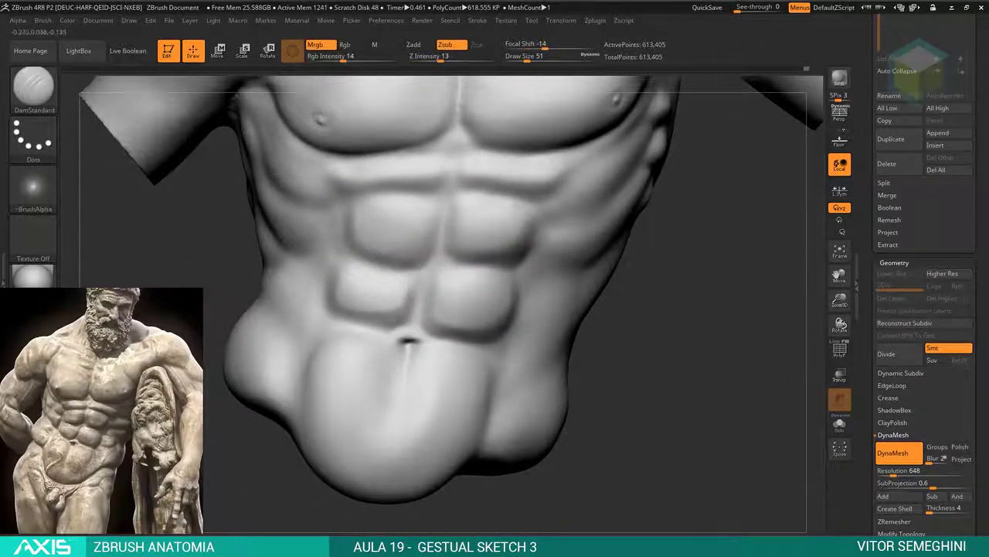
pyautogui.press('shift')
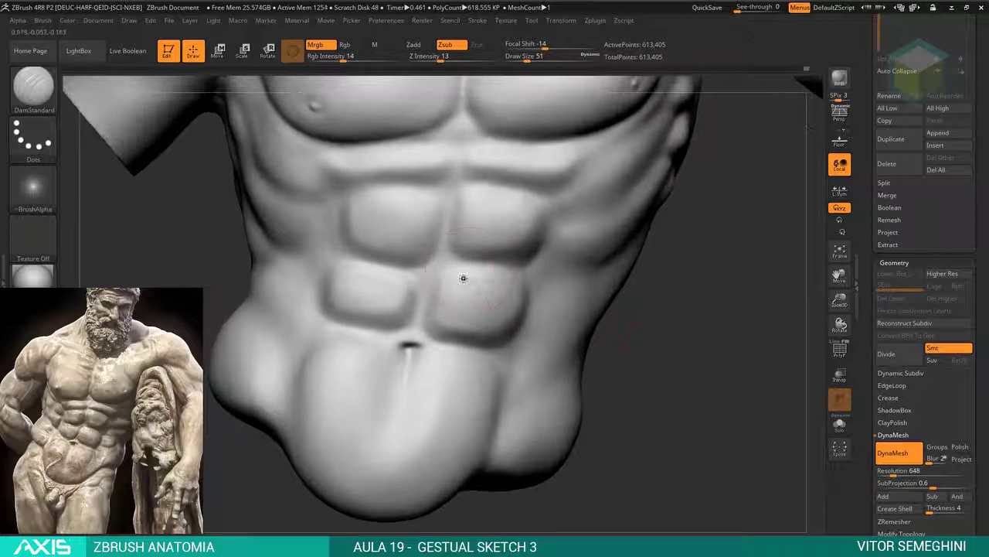
pyautogui.press('shift')
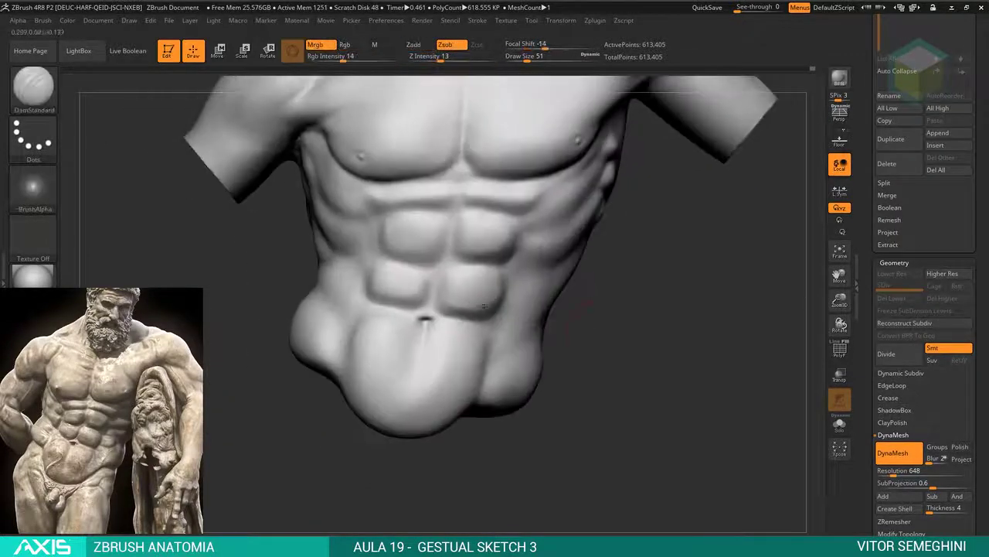
# Rotate the torso to a frontal view and switch to the Clay Buildup brush.
pyautogui.press('space')
pyautogui.moveTo(487, 402)
pyautogui.keyDown('alt'); pyautogui.mouseDown()
pyautogui.moveTo(576, 343)
pyautogui.moveTo(586, 394)
pyautogui.moveTo(534, 386)
pyautogui.mouseUp(); pyautogui.keyUp('alt')
pyautogui.press('b')
pyautogui.press('c')
pyautogui.press('b')
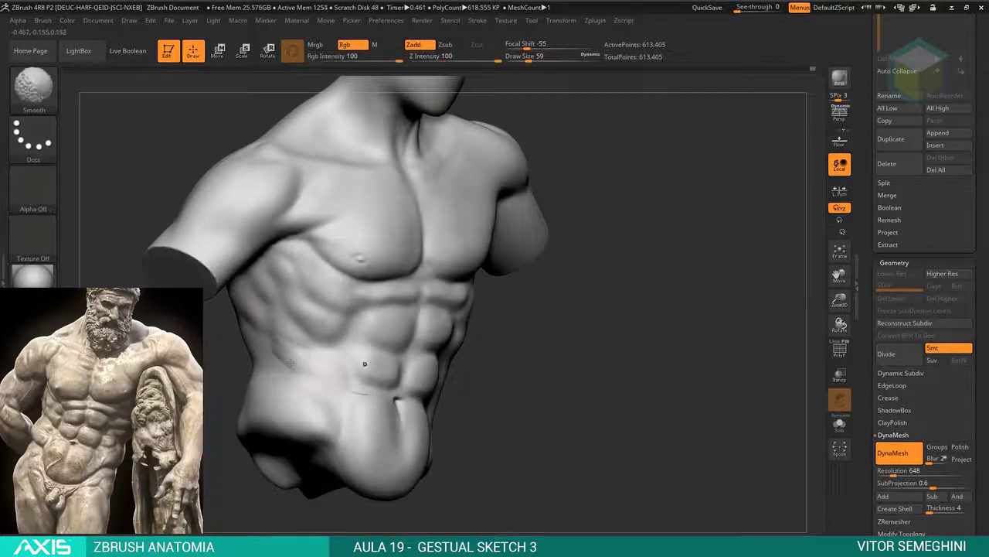
# Smooth the built-up lower belly around the navel with the Smooth brush.
pyautogui.moveTo(487, 371)
pyautogui.mouseDown()
pyautogui.moveTo(371, 410)
pyautogui.moveTo(417, 232)
pyautogui.moveTo(411, 374)
pyautogui.mouseUp()
pyautogui.press('b')
pyautogui.press('s')
pyautogui.press('m')
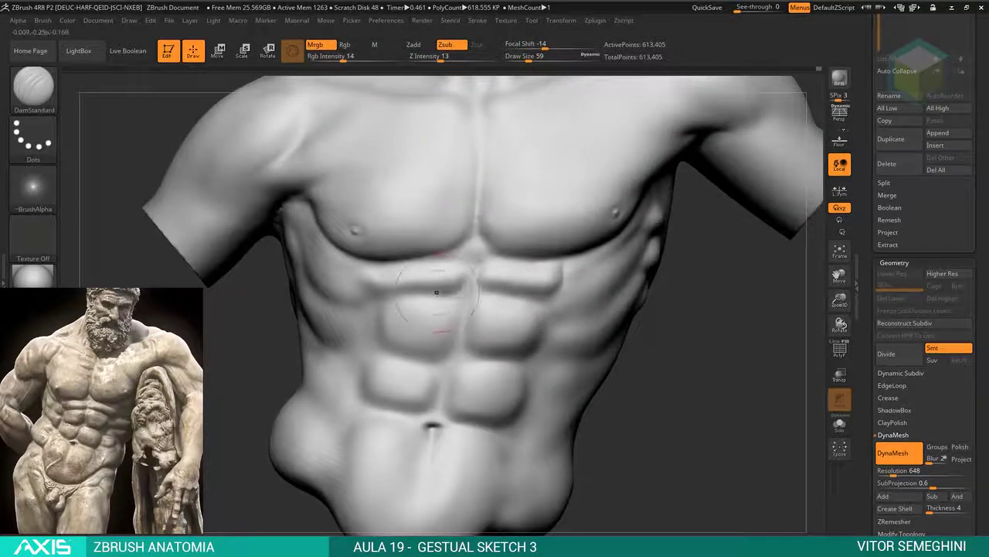
pyautogui.keyDown('alt'); pyautogui.moveTo(773, 464); pyautogui.dragTo(773, 310); pyautogui.keyUp('alt')
pyautogui.moveTo(695, 348); pyautogui.dragTo(719, 340)
pyautogui.keyDown('alt'); pyautogui.moveTo(696, 309); pyautogui.dragTo(472, 464); pyautogui.keyUp('alt')
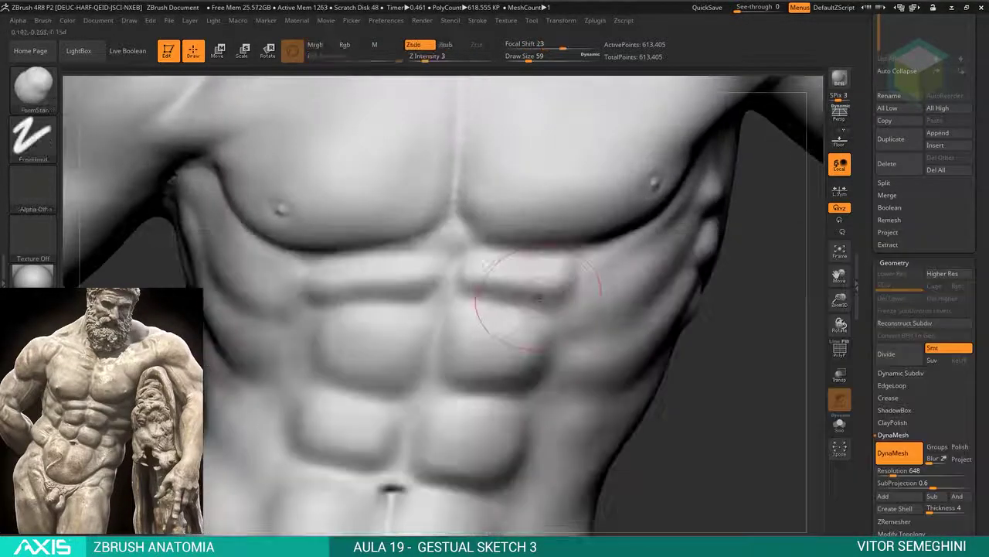
pyautogui.moveTo(472, 274)
pyautogui.keyDown('alt'); pyautogui.mouseDown()
pyautogui.moveTo(649, 313)
pyautogui.moveTo(649, 232)
pyautogui.moveTo(667, 356)
pyautogui.moveTo(610, 355)
pyautogui.mouseUp(); pyautogui.keyUp('alt')
# Switch to the Move brush and unhide the head on the torso.
pyautogui.press('b')
pyautogui.press('m')
pyautogui.press('v')
pyautogui.keyDown('ctrl'); pyautogui.keyDown('shift'); pyautogui.click(667, 355); pyautogui.keyUp('shift'); pyautogui.keyUp('ctrl')
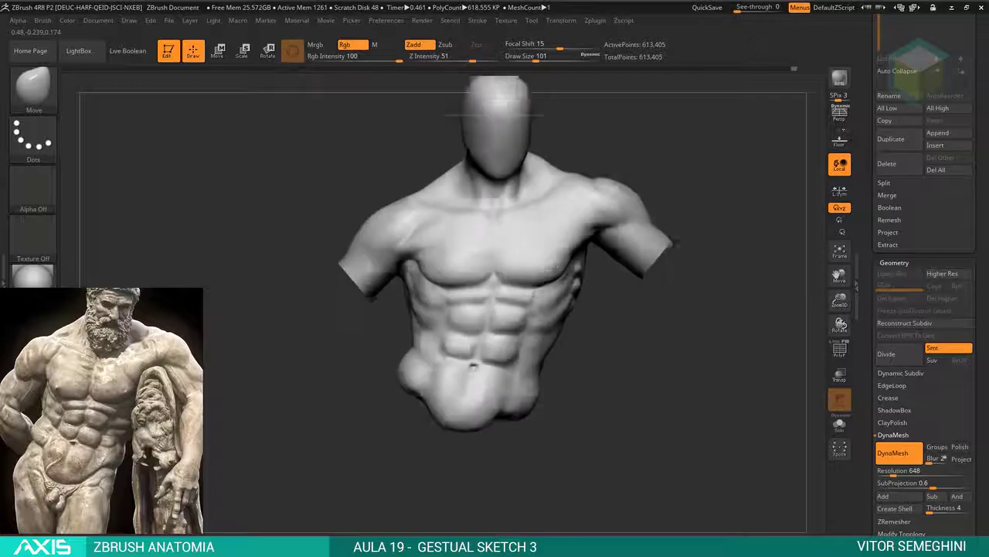